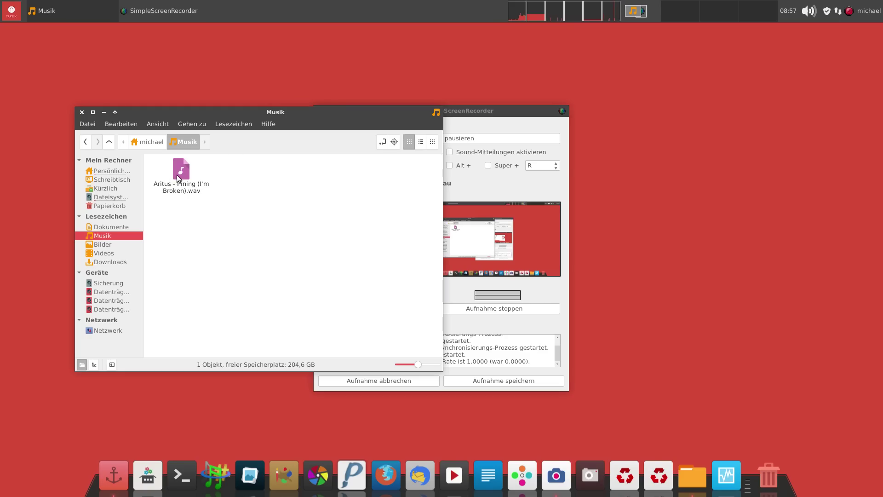
- Play the WAV track 'Aritus - Pining (I'm Broken)' in Audacious
click(178, 175)
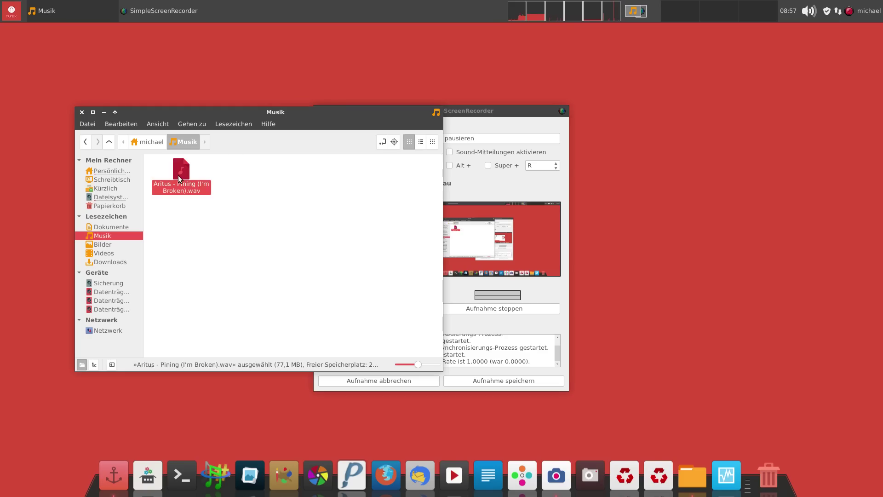
right_click(178, 175)
click(199, 181)
click(82, 112)
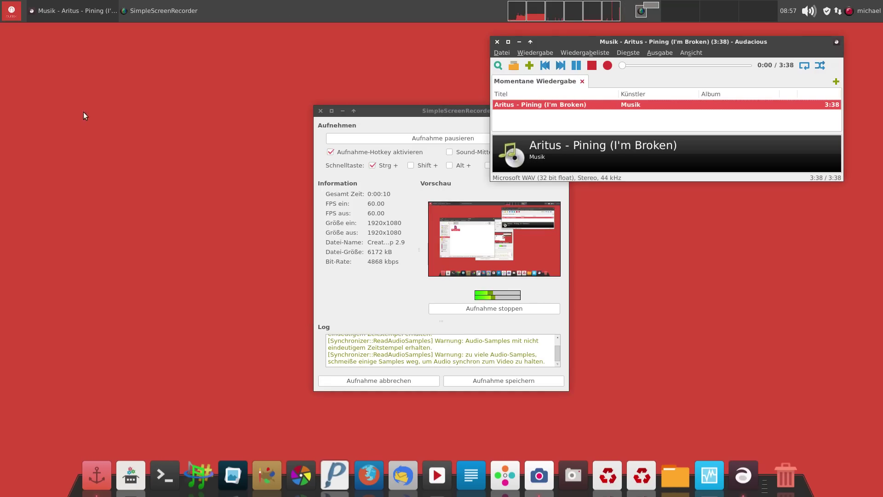
drag(383, 110, 253, 67)
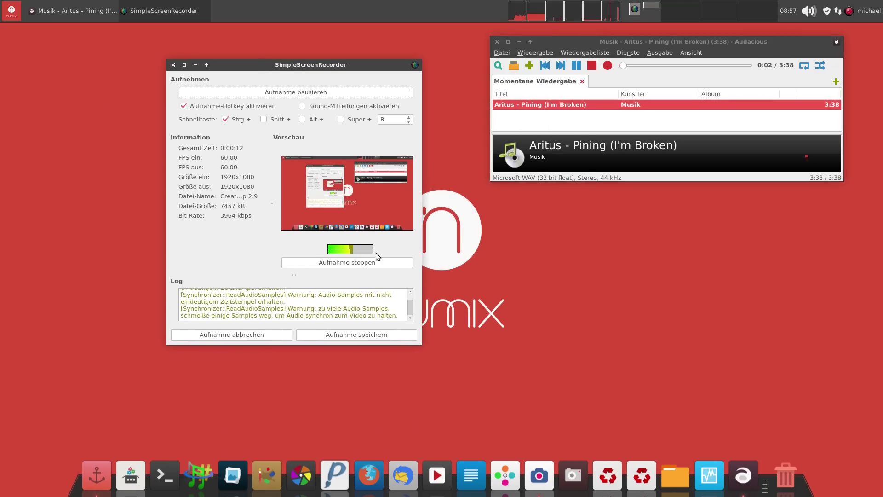
- Turn on the Oszilloskop and Spektrumanalysator visualisation windows
click(692, 54)
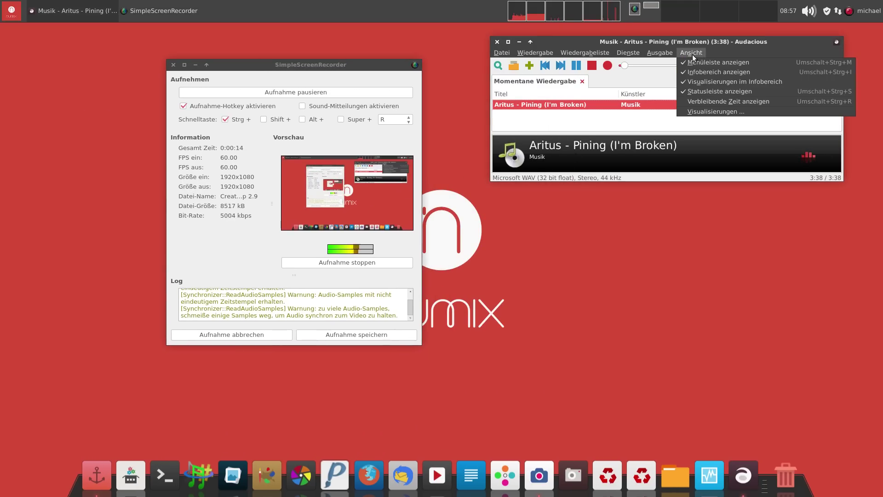
click(706, 112)
click(399, 164)
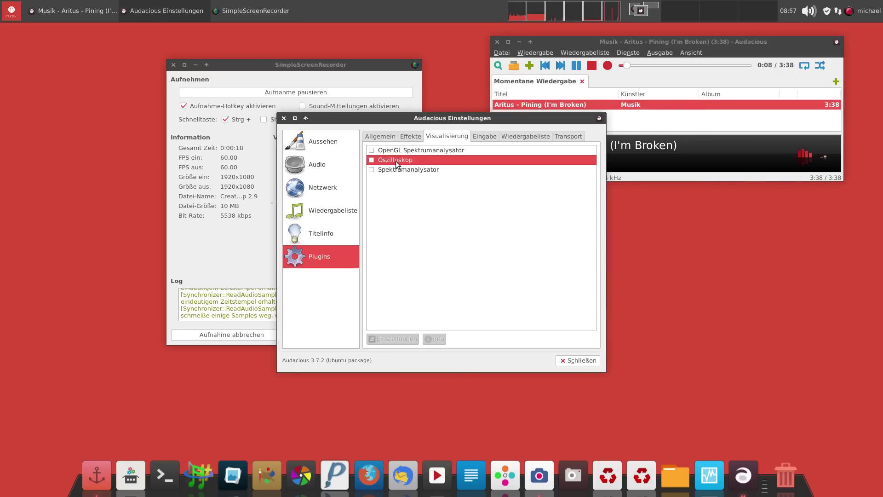
click(372, 160)
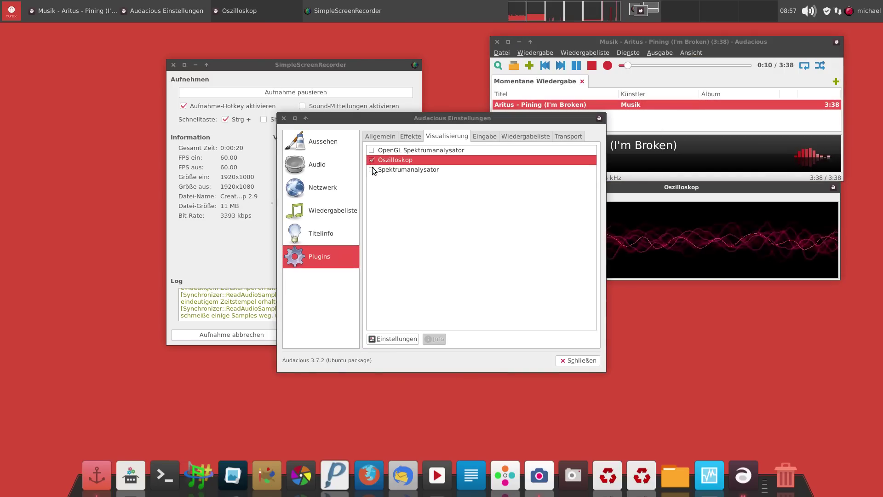
click(284, 119)
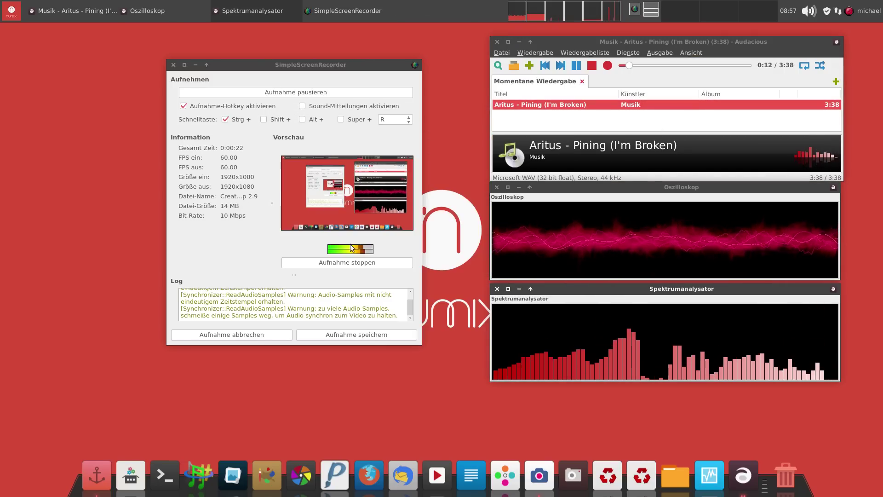
- Minimise the screen recorder and turn on repeat playback
click(321, 262)
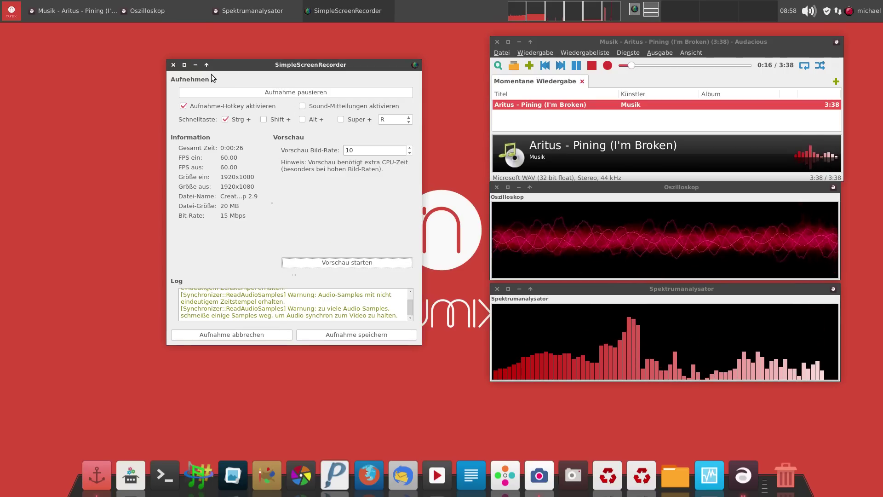
click(196, 65)
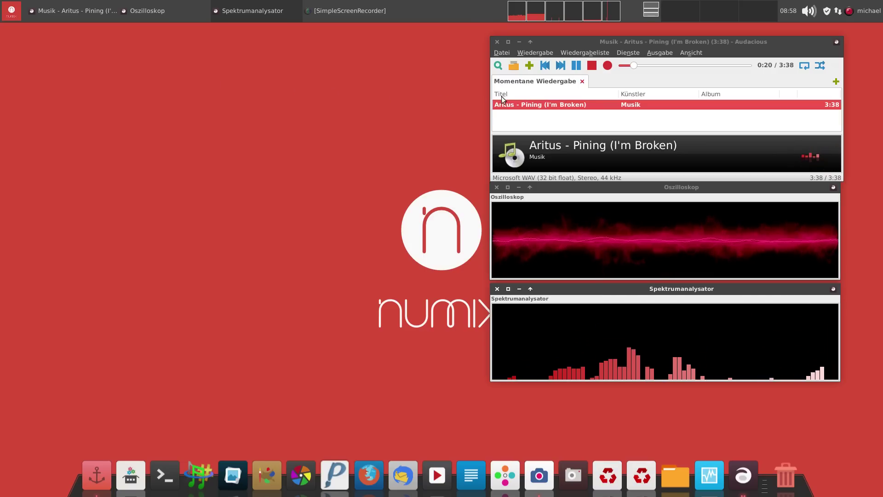
click(544, 53)
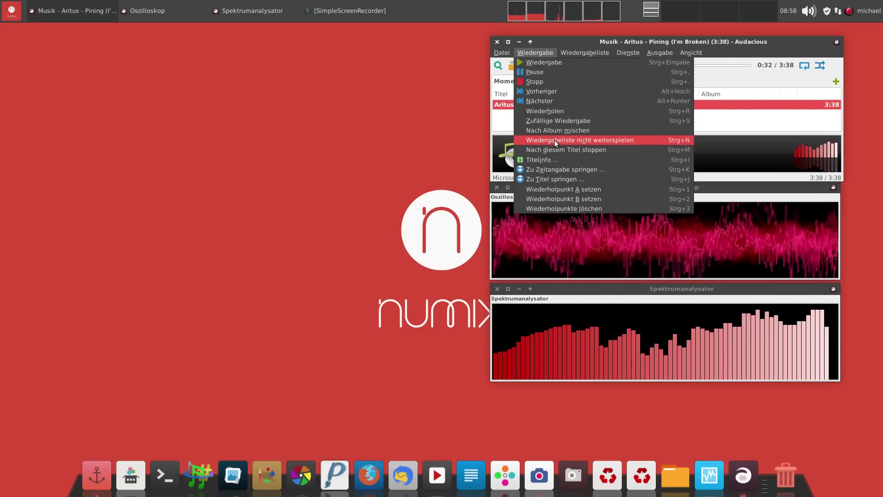
click(552, 111)
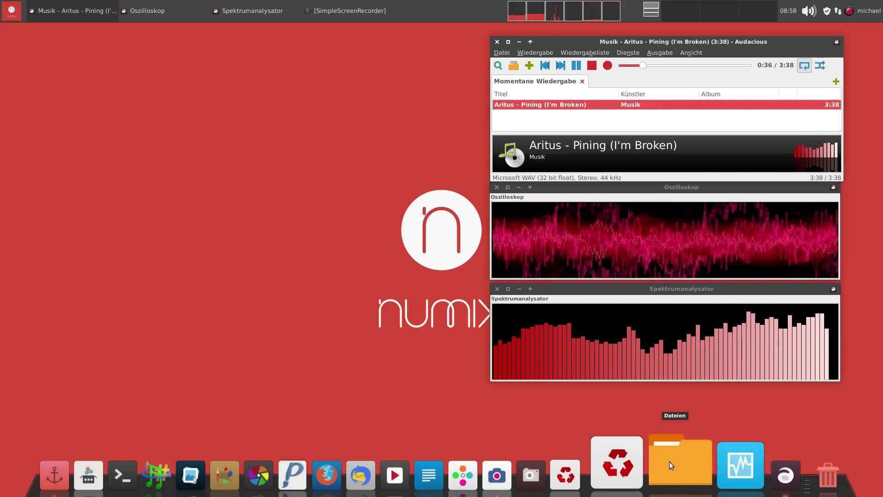
- Open window-1231891_1920.jpg from the Nemo home folder with GNU Image Manipulation Program
click(672, 460)
drag(232, 37, 318, 81)
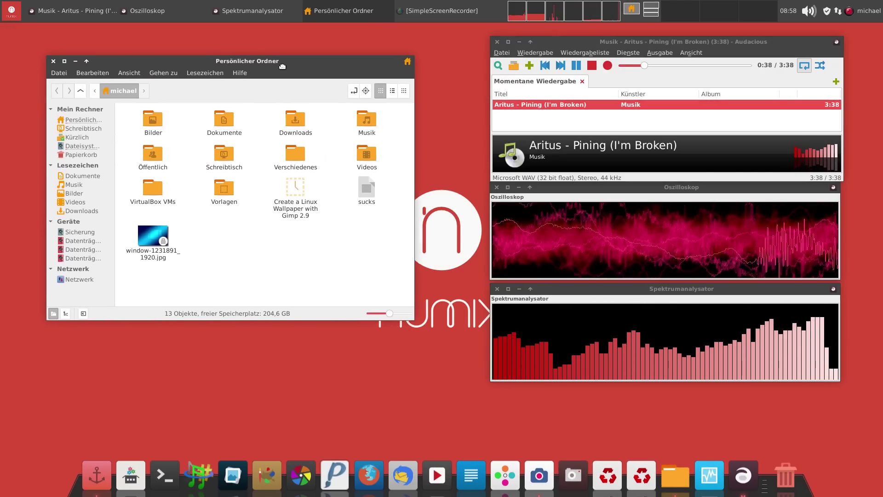
click(11, 10)
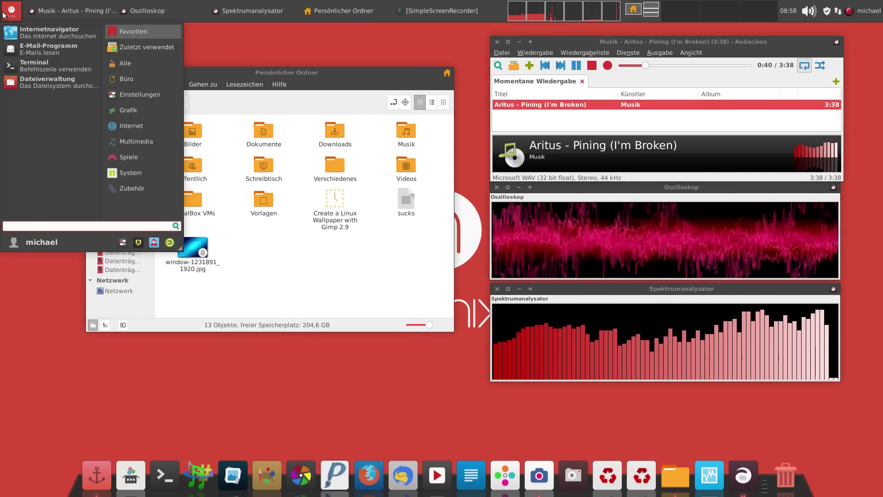
click(3, 14)
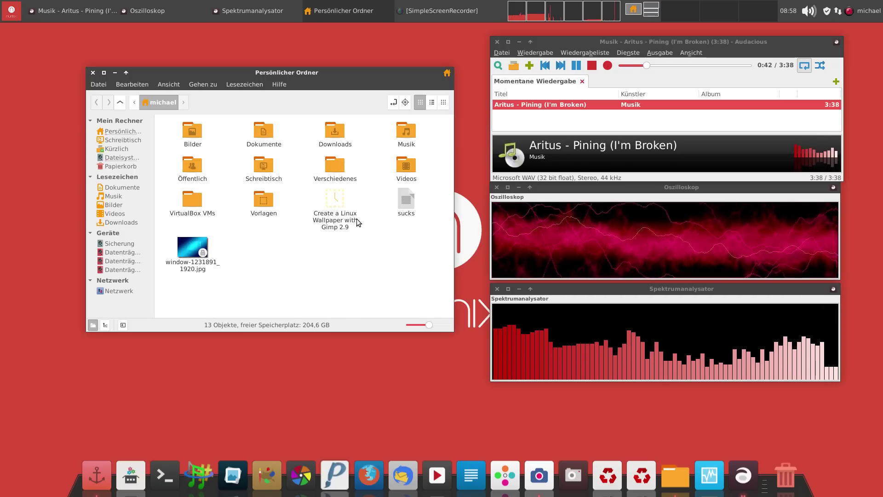
right_click(182, 245)
mouse_move(214, 268)
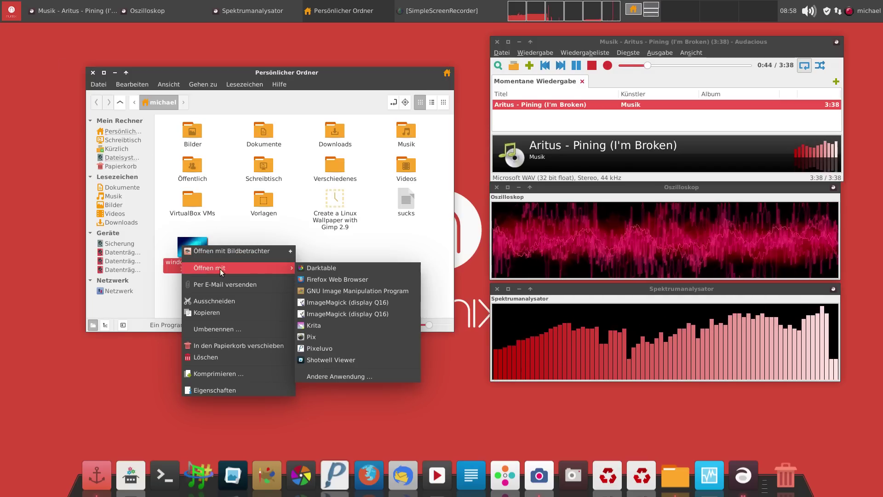
click(352, 290)
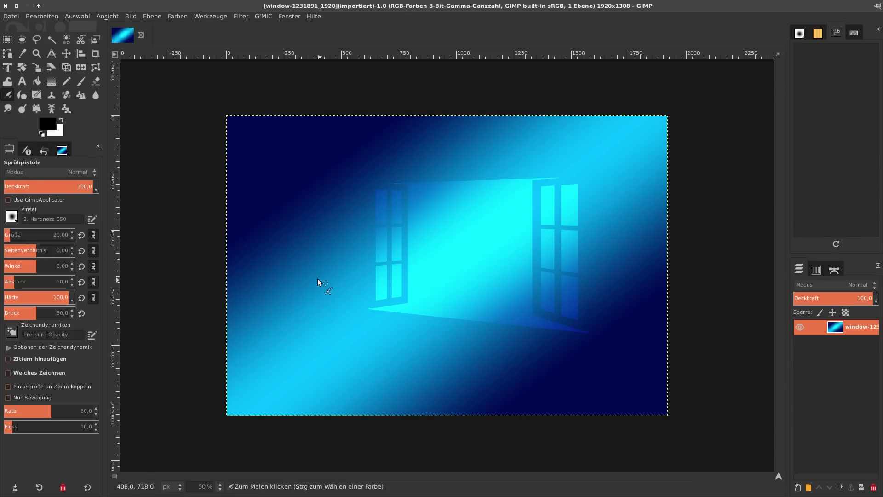
- Add a new transparent layer and make white the foreground colour
click(798, 487)
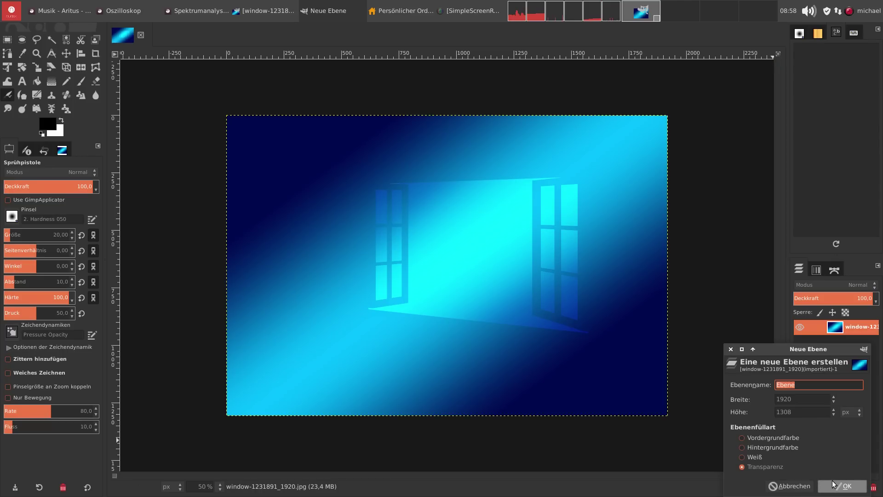
click(832, 480)
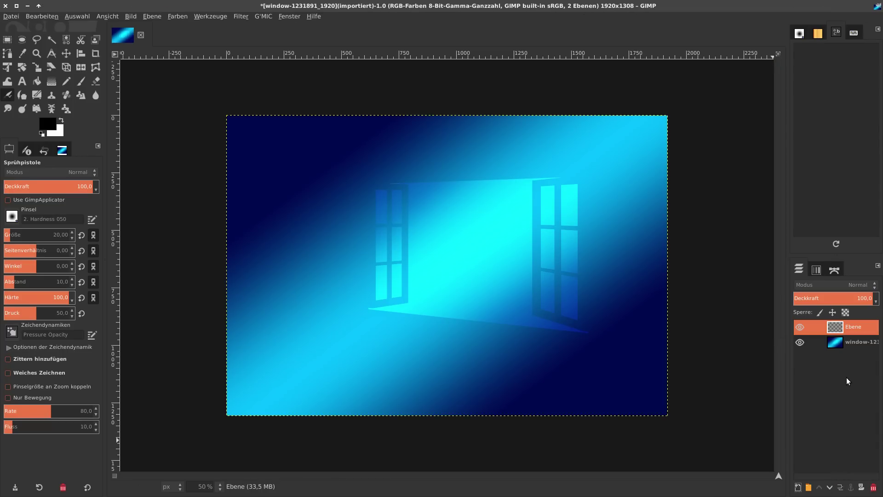
click(60, 120)
- Set the Text tool to Sans-serif Bold, size 100, centre-aligned
click(22, 81)
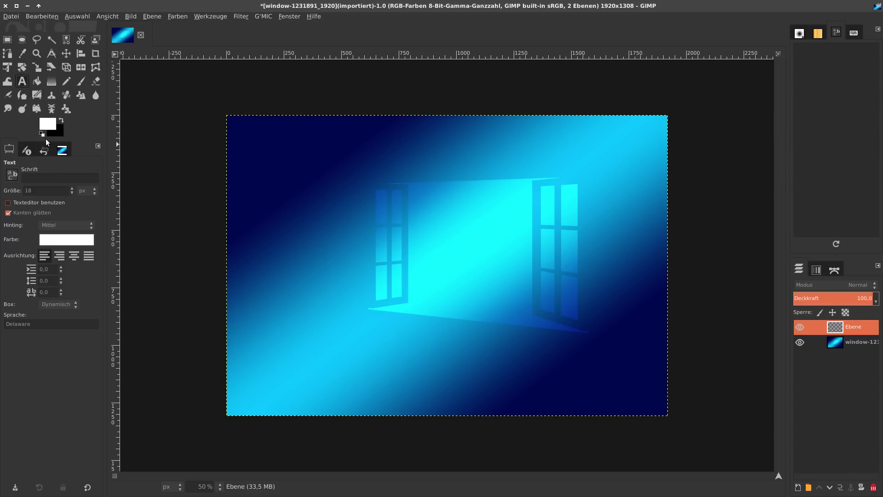
click(12, 176)
click(12, 175)
click(836, 244)
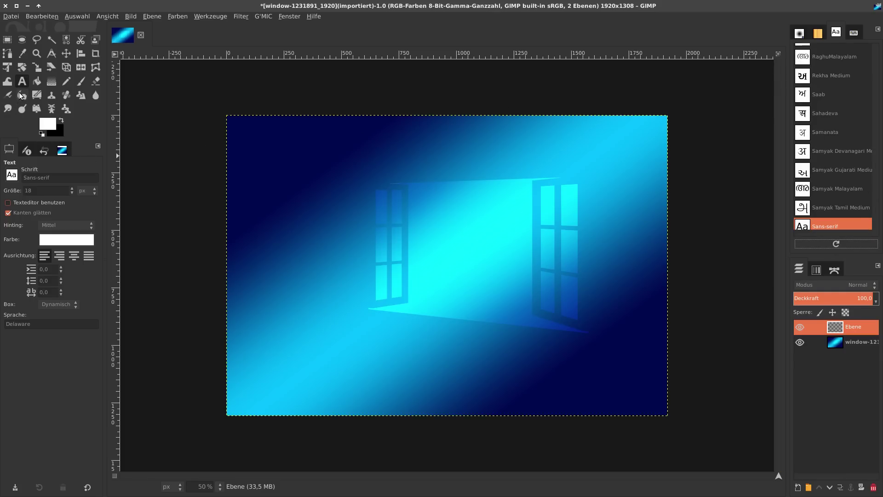
click(12, 175)
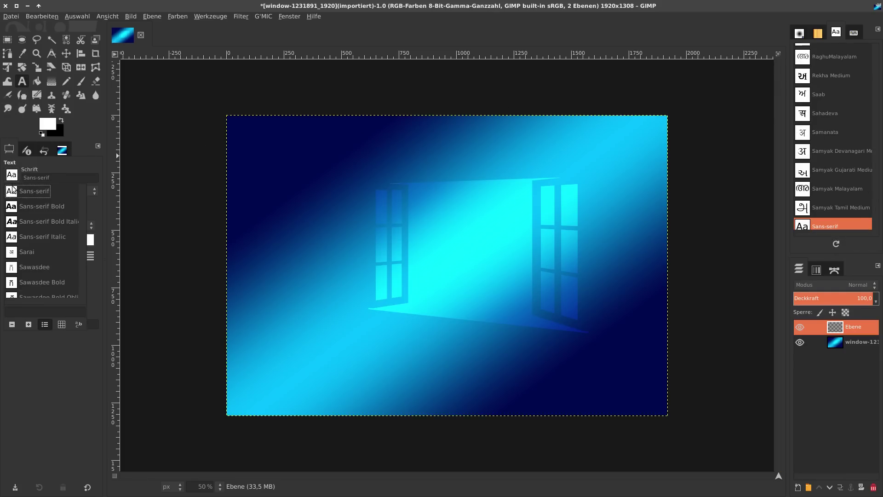
click(16, 210)
click(45, 194)
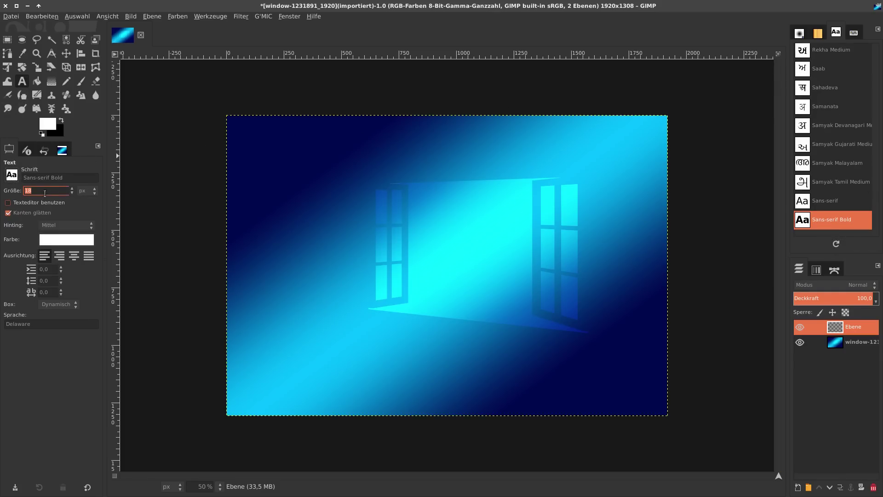
text(1)
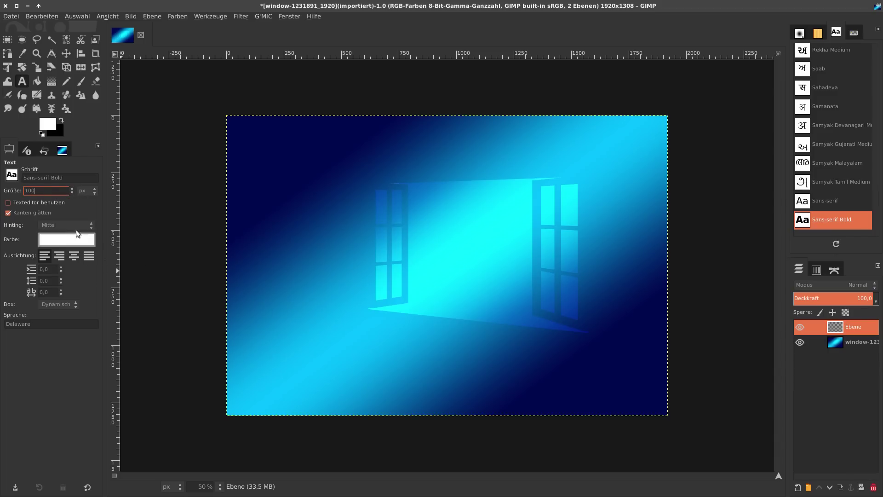
click(75, 176)
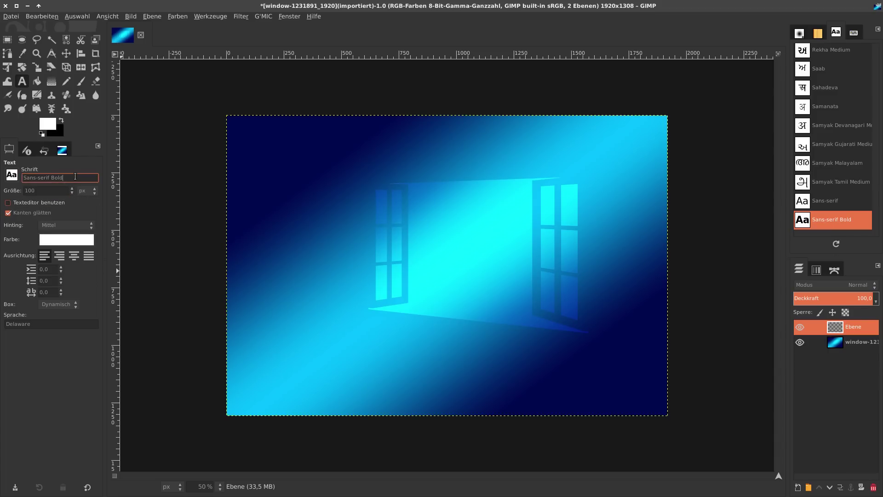
click(73, 257)
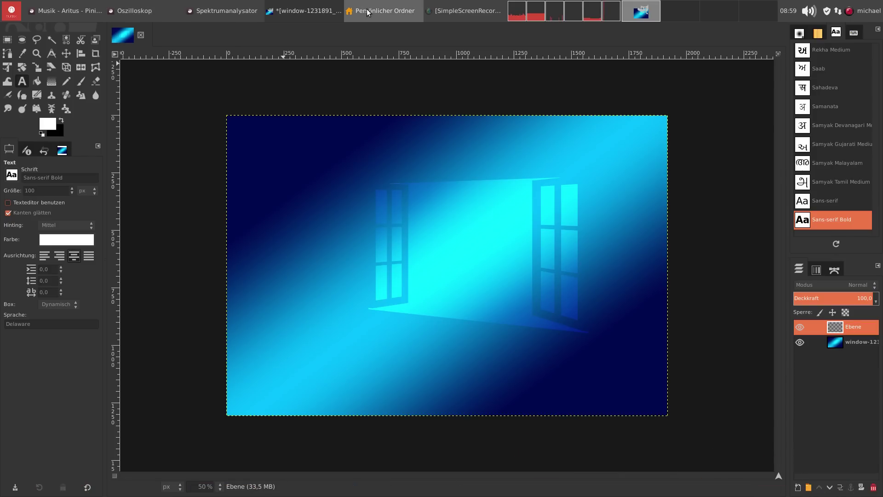
- Copy the line 'It's Windowsze that sucks' from the sucks file in gedit, then return to GIMP
click(367, 12)
double_click(406, 200)
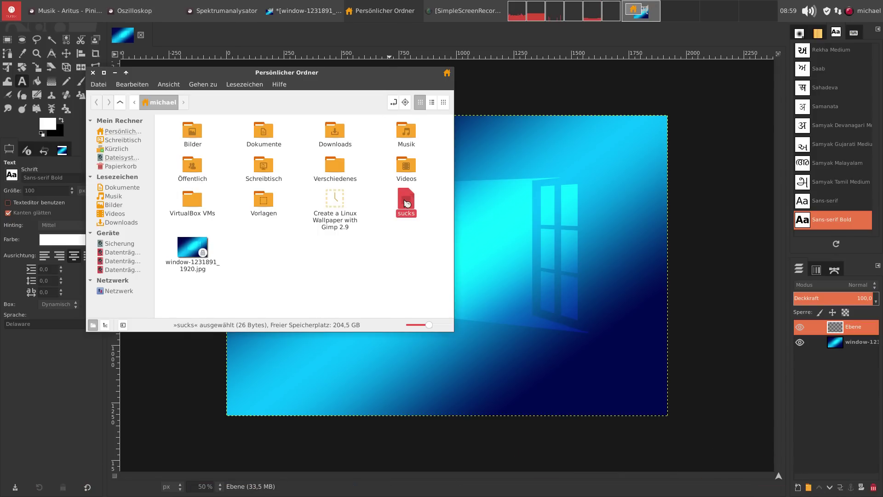
triple_click(387, 201)
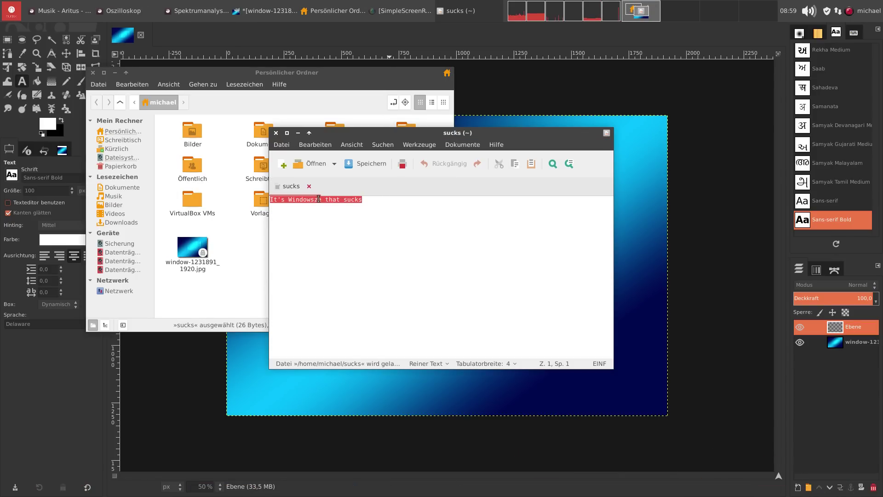
right_click(319, 199)
click(354, 244)
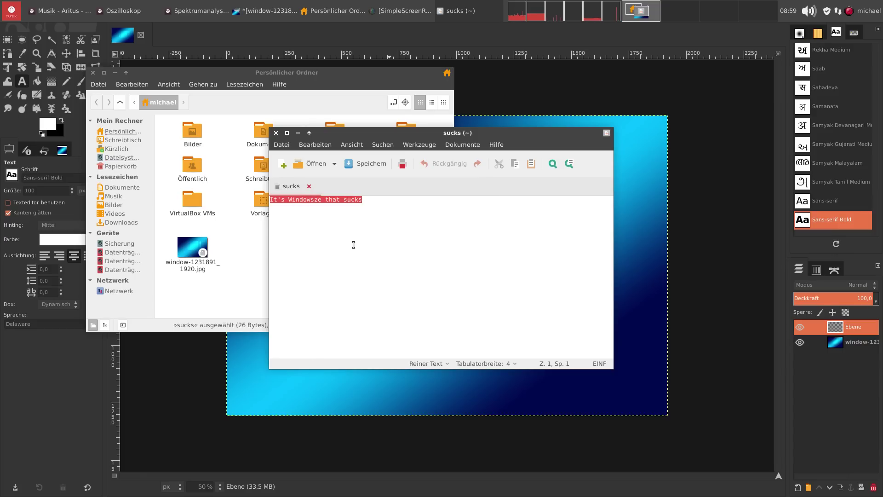
click(258, 32)
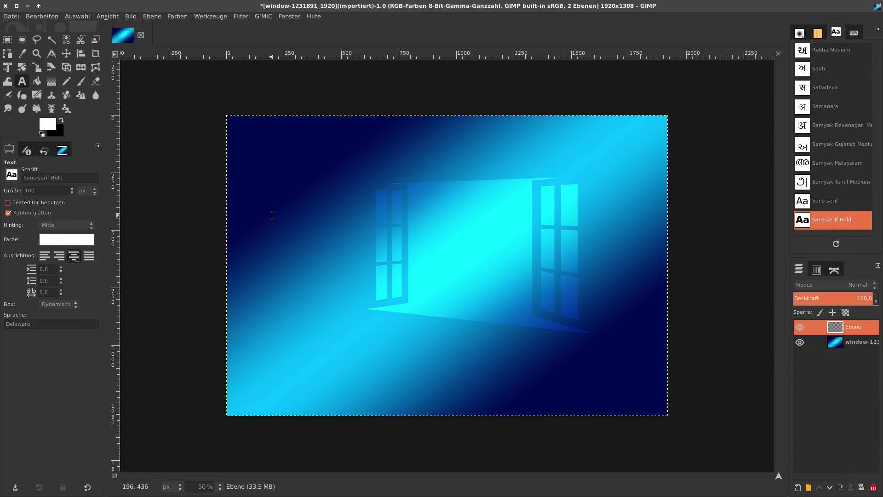
- Paste 'It's Windowsze that sucks' into a one-line text box across the image
drag(272, 216, 632, 320)
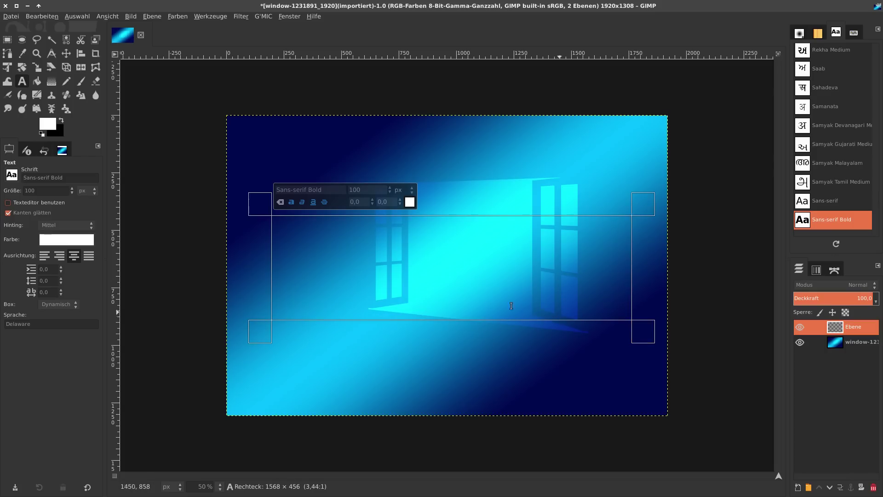
drag(271, 269, 251, 266)
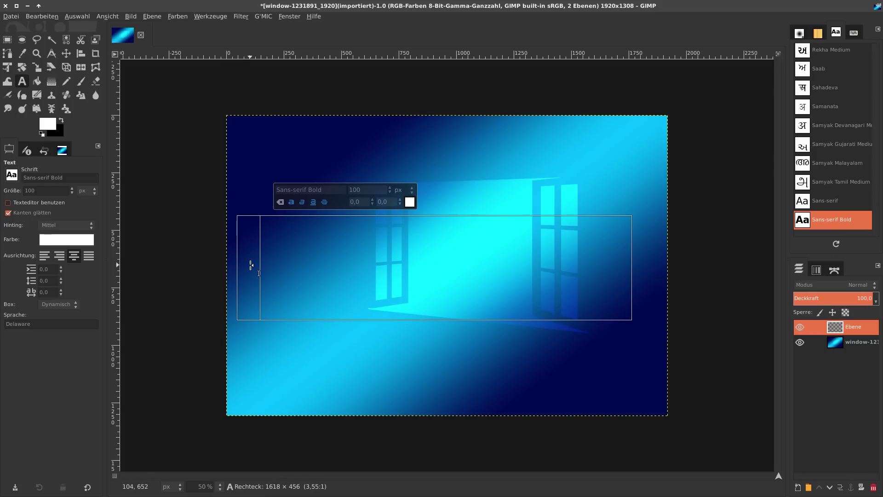
right_click(436, 272)
click(454, 303)
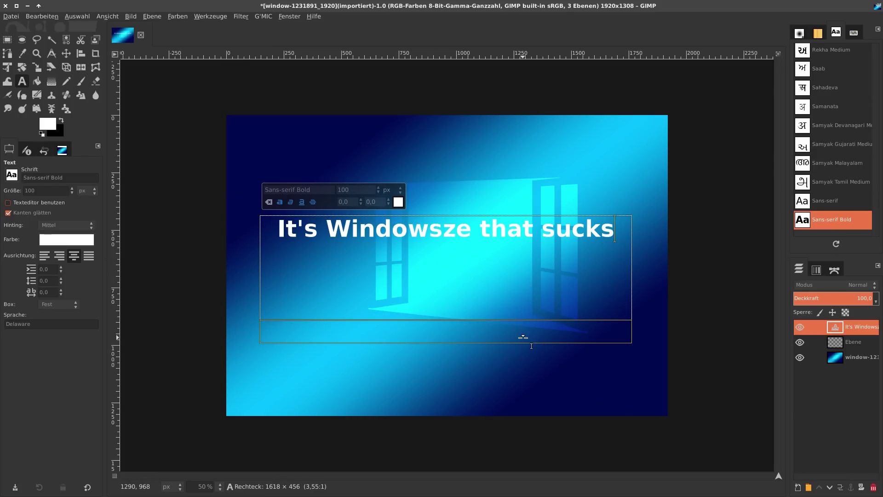
drag(521, 333, 464, 243)
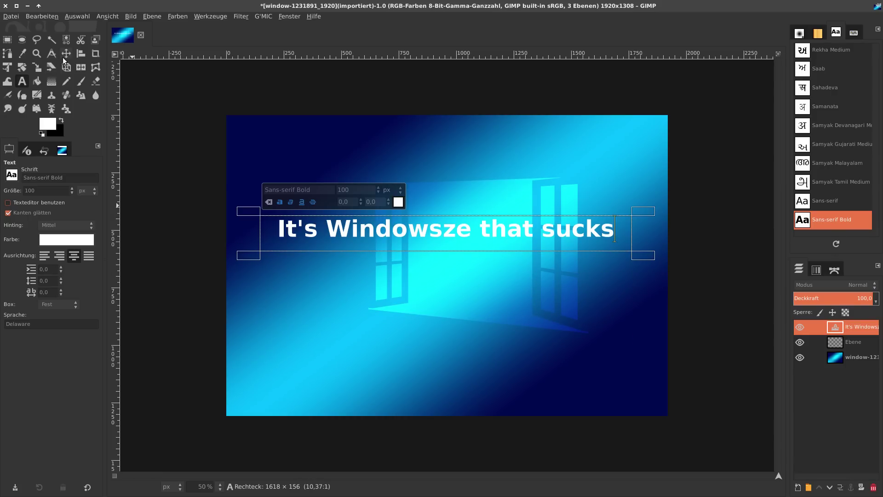
- Centre the text layer horizontally and vertically, then enlarge it to the image size
click(81, 54)
click(330, 231)
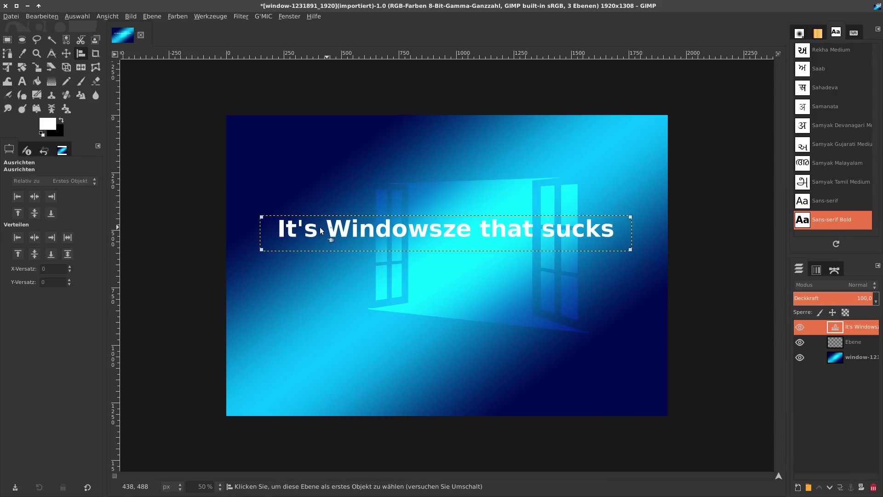
click(34, 197)
click(34, 214)
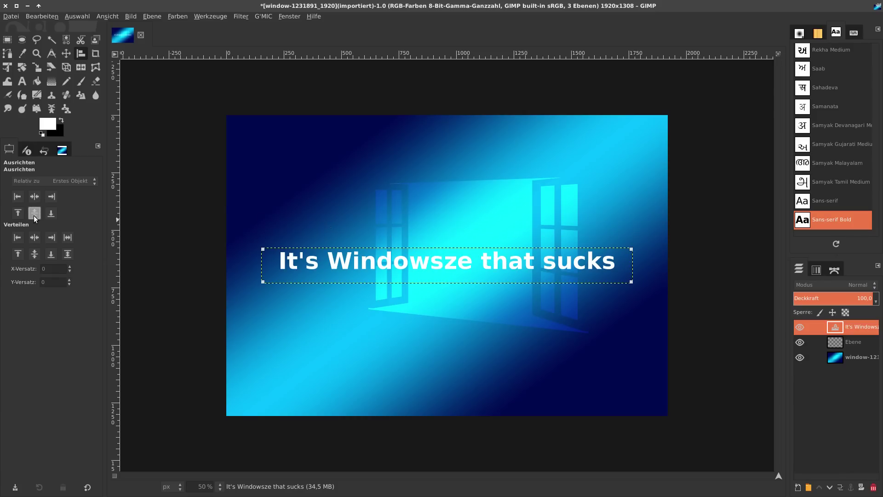
right_click(846, 328)
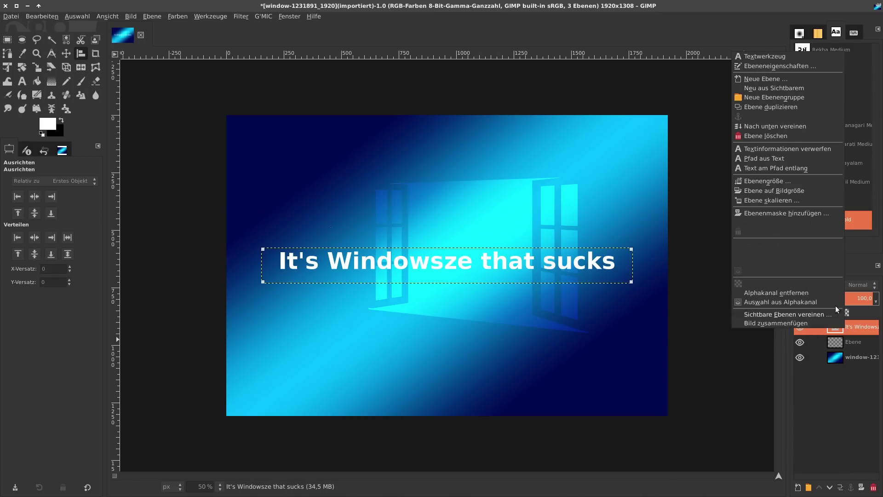
click(802, 192)
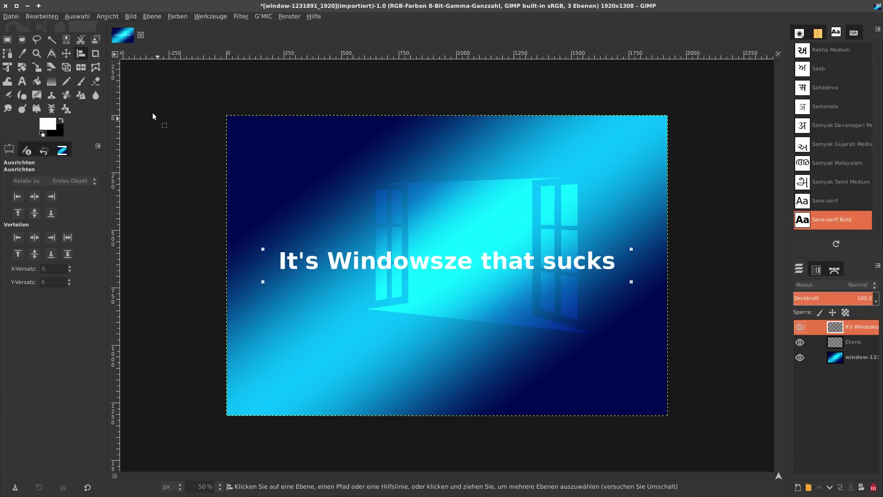
click(68, 55)
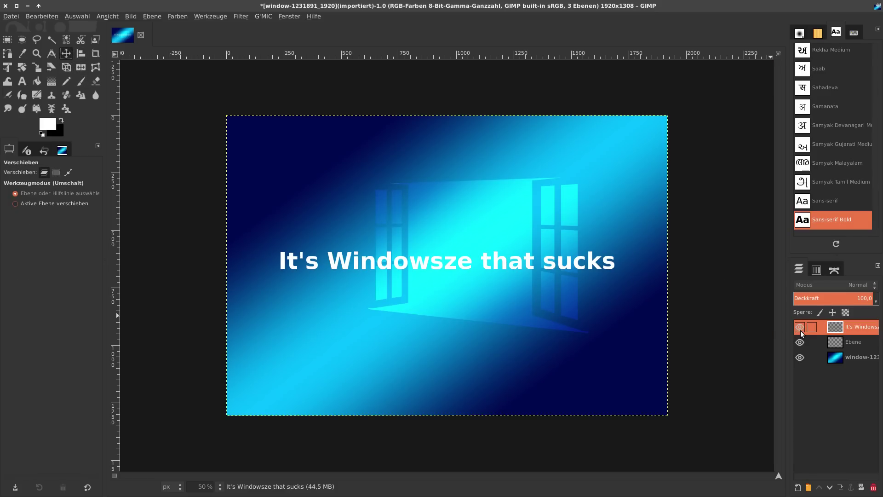
- Hide the text layer and make the empty layer Ebene active
click(801, 328)
click(837, 346)
click(836, 329)
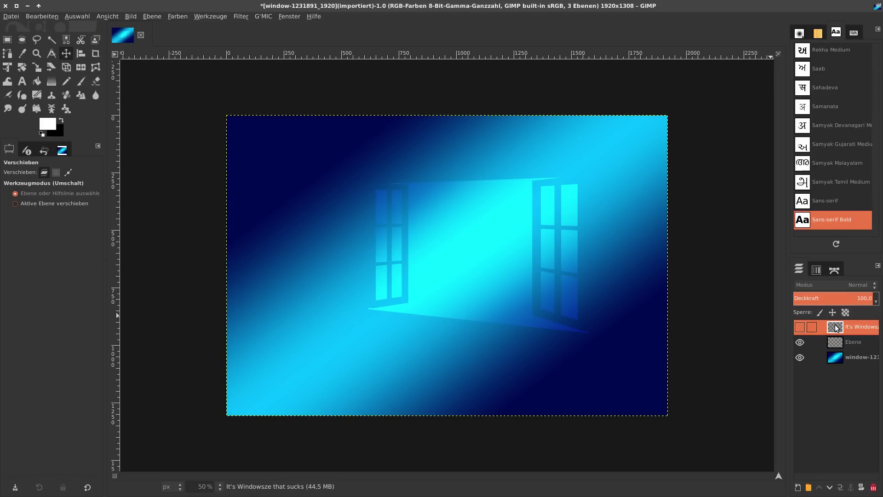
click(840, 343)
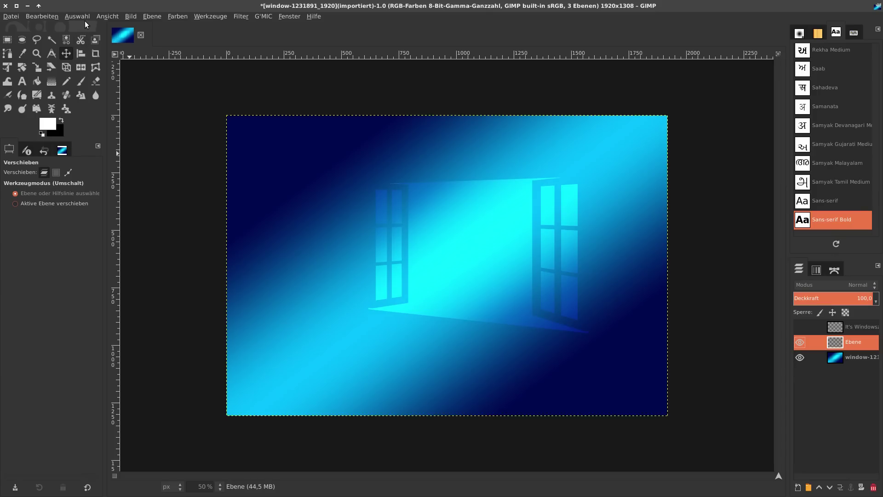
- Add horizontal and vertical guides at 50% and select the top-left quadrant
click(130, 16)
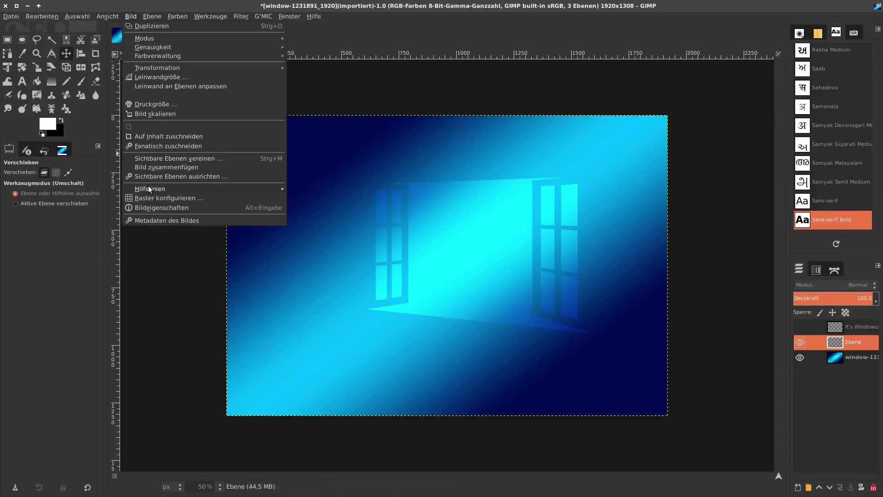
mouse_move(150, 188)
click(331, 198)
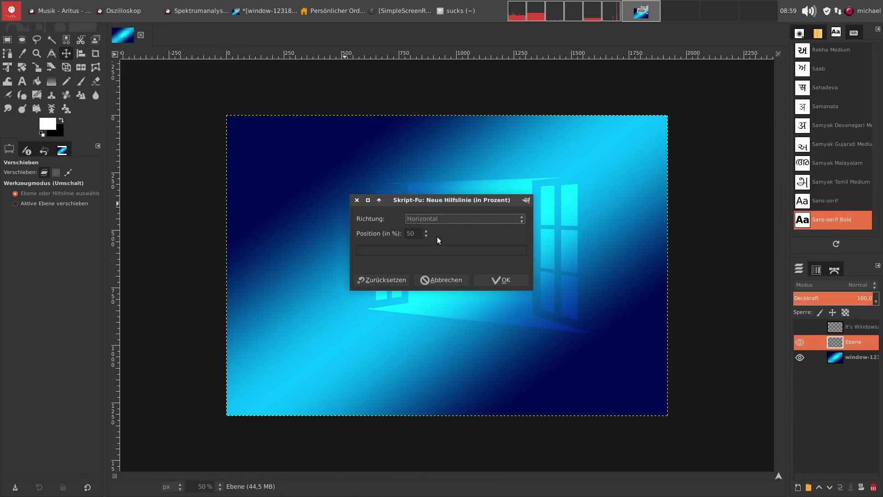
click(484, 280)
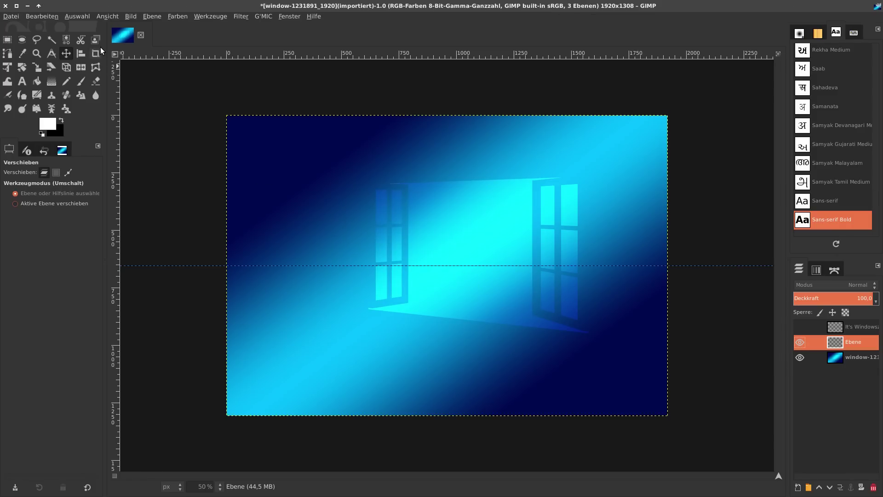
click(131, 16)
mouse_move(150, 189)
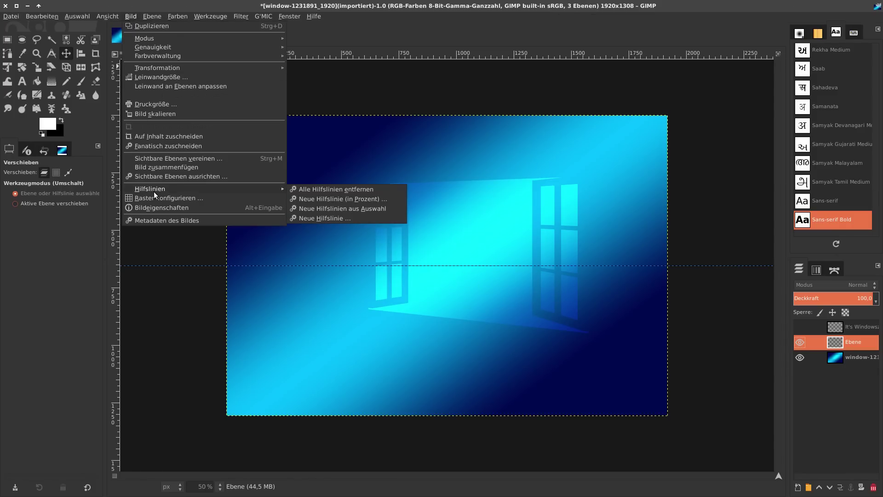
click(363, 198)
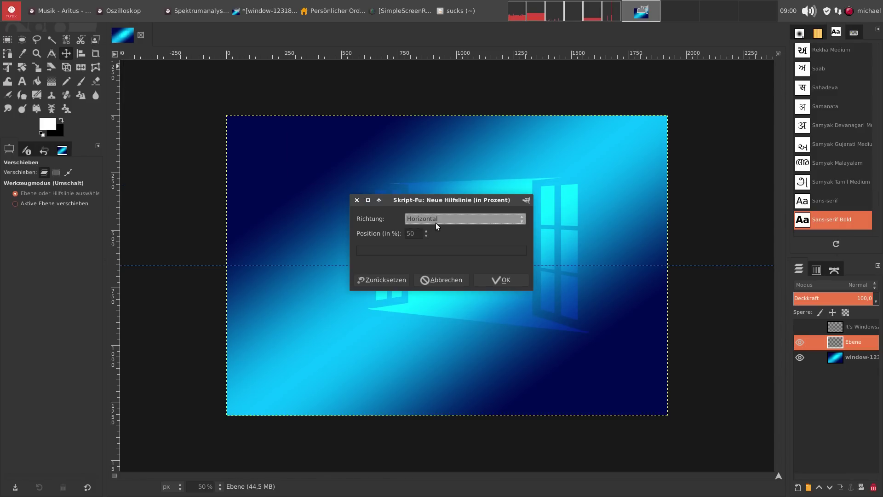
click(438, 229)
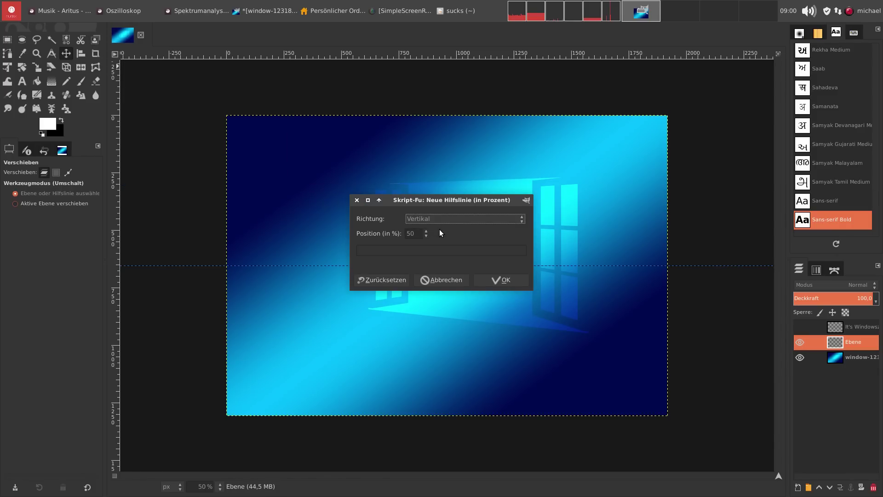
click(493, 280)
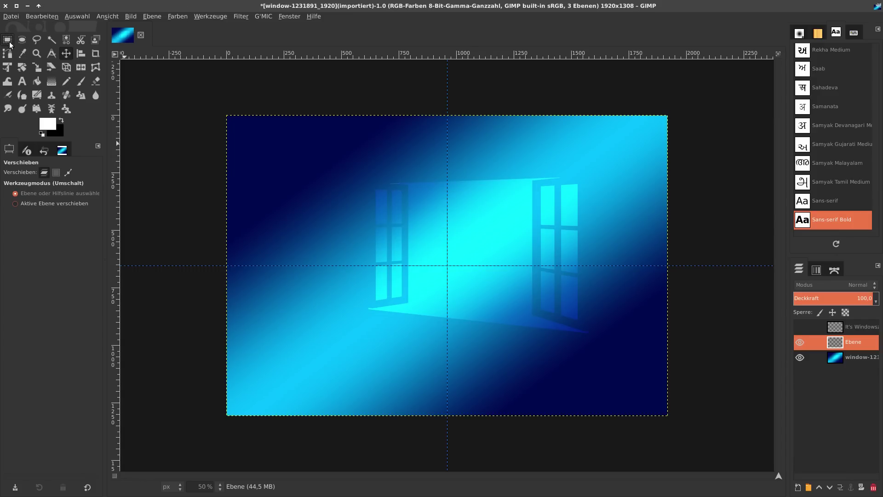
click(9, 43)
drag(215, 104, 447, 265)
- Fill the top-left quadrant selection with orange-red
click(355, 193)
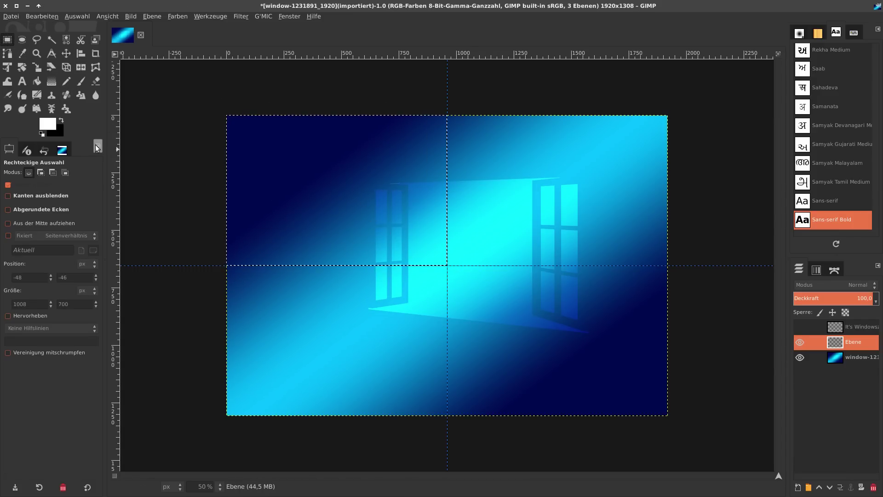
click(60, 120)
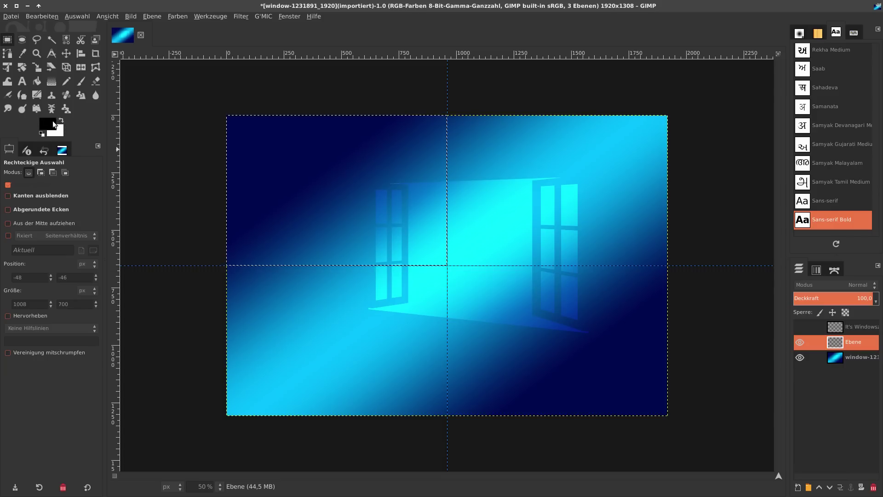
click(177, 117)
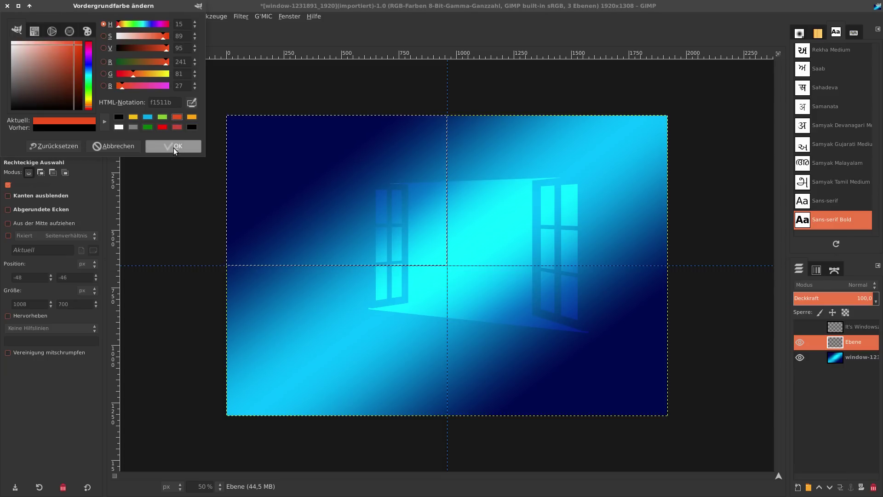
click(174, 146)
drag(51, 127, 325, 216)
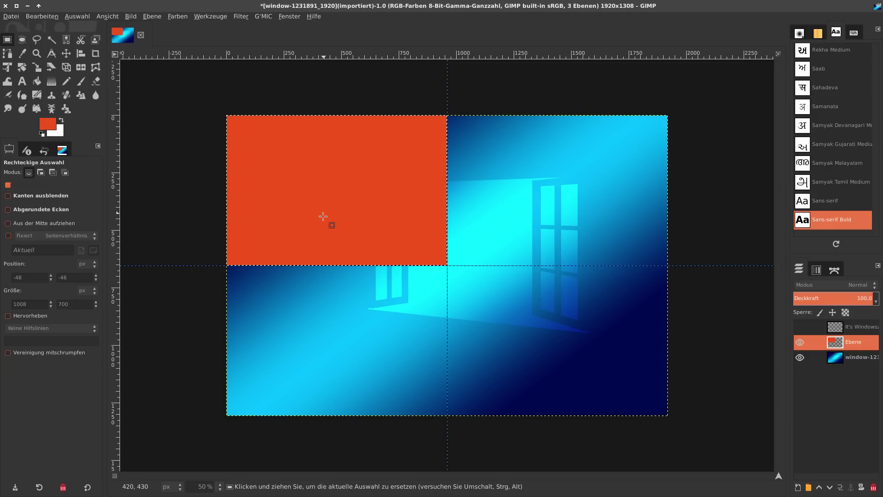
- Set the layer mode to Farbe (LCH) and clear the selection
click(838, 284)
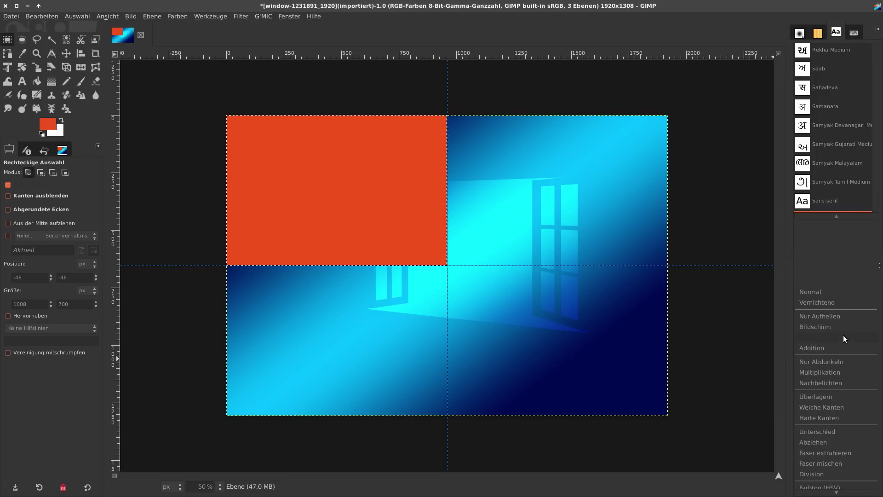
mouse_move(836, 491)
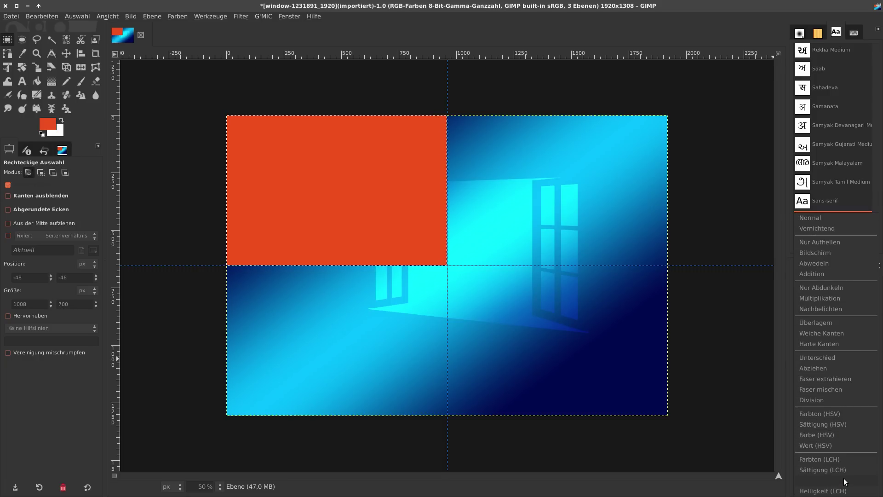
click(844, 479)
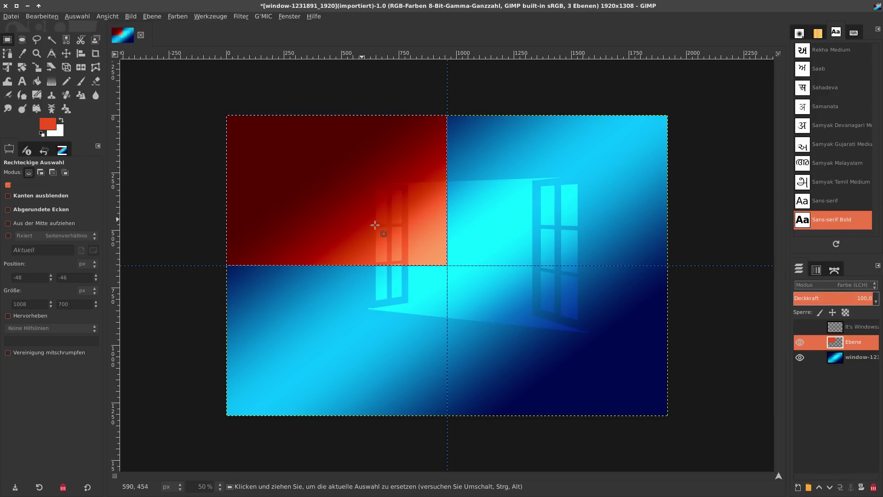
click(77, 16)
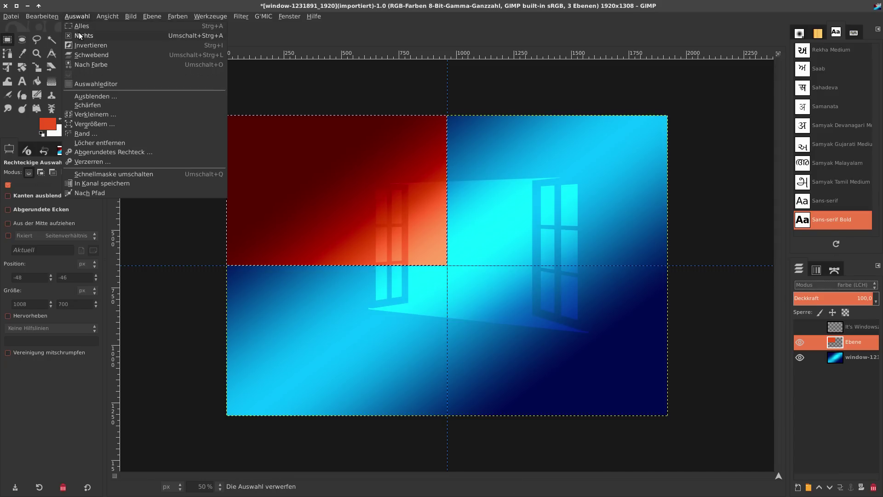
click(83, 37)
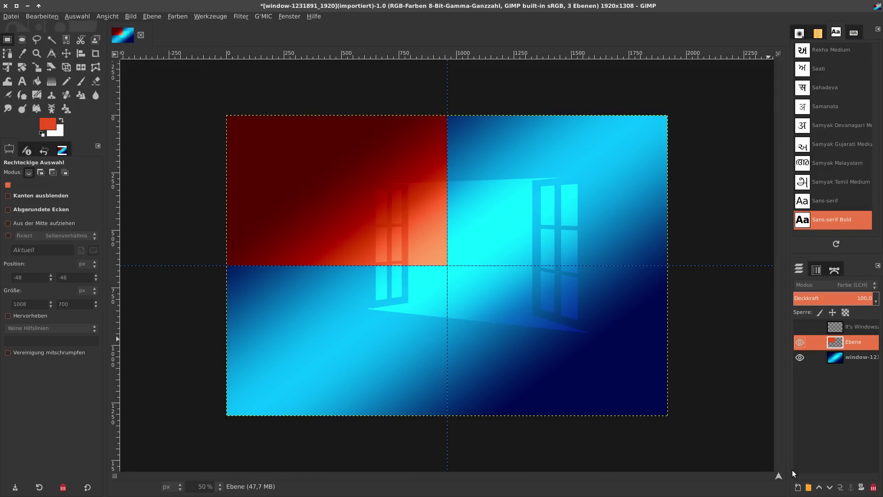
- Add a new layer and select the top-right quadrant
click(800, 487)
key(Return)
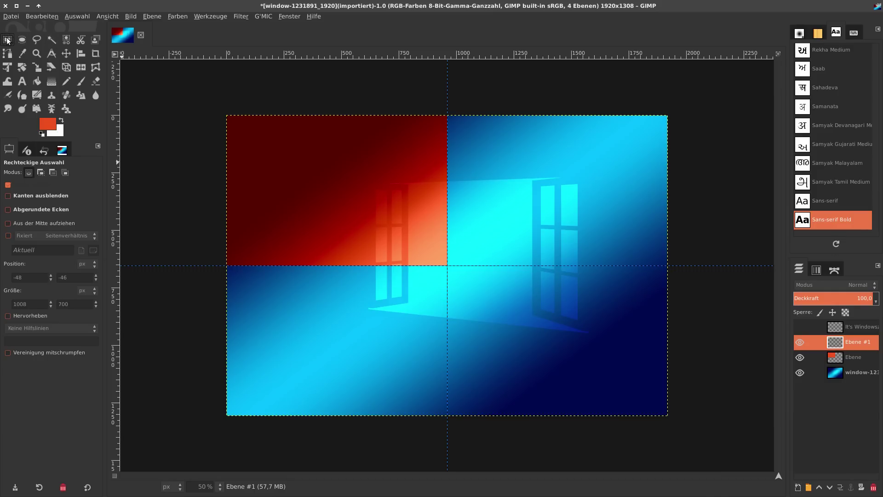
drag(448, 95, 670, 269)
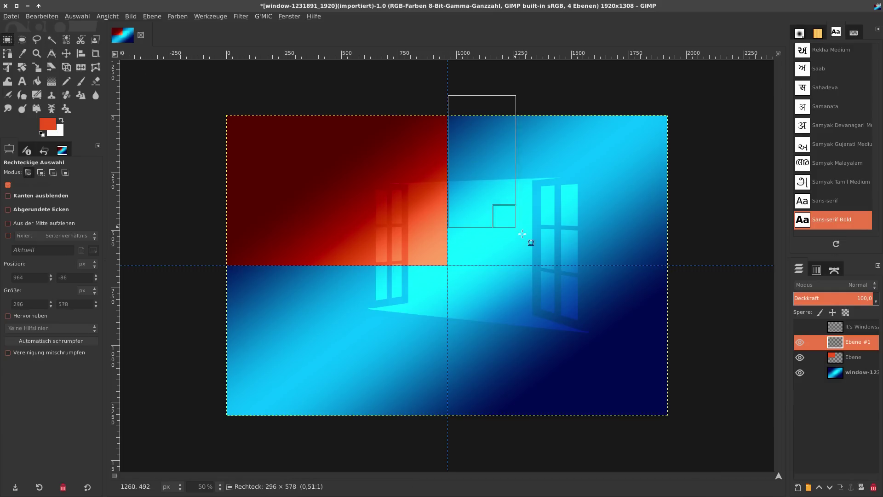
click(584, 248)
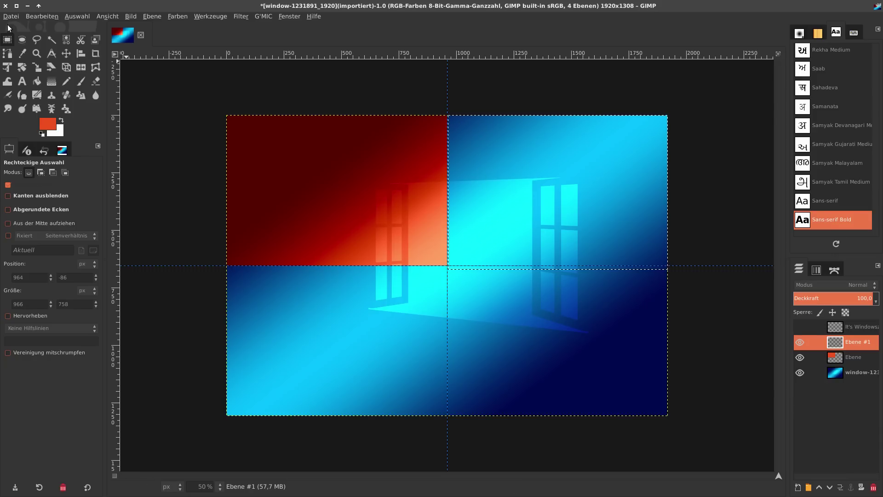
click(41, 17)
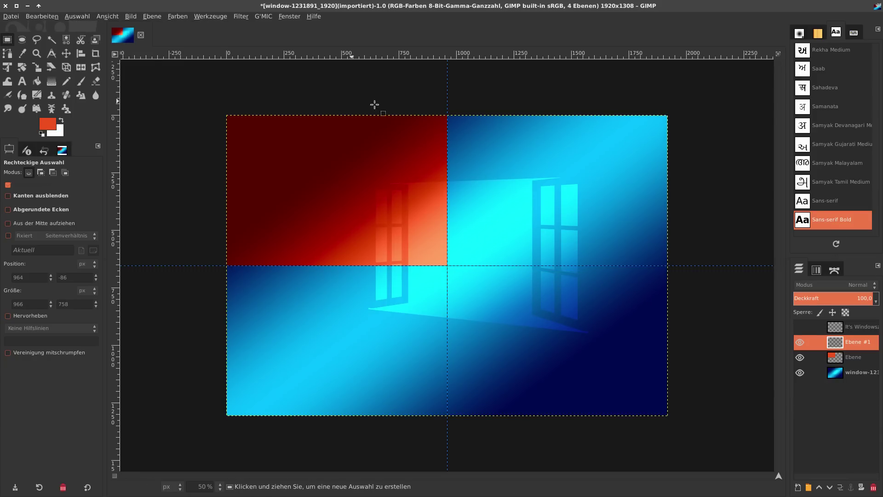
drag(448, 96, 665, 269)
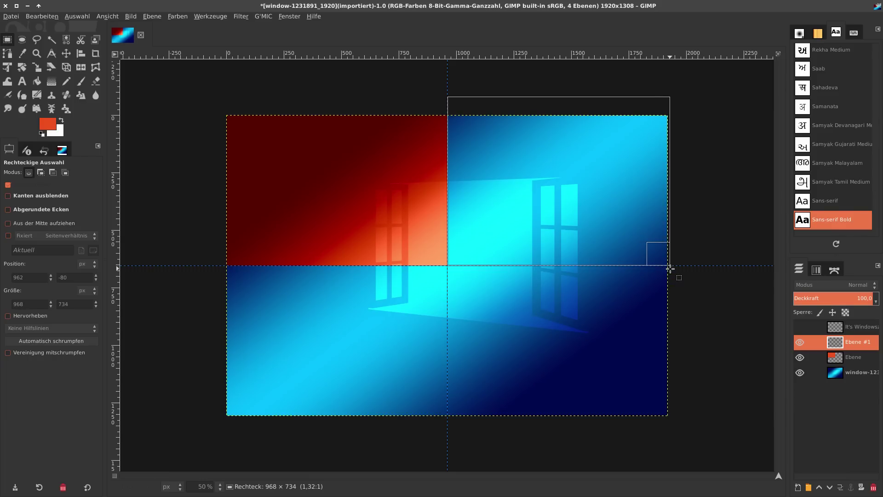
click(601, 233)
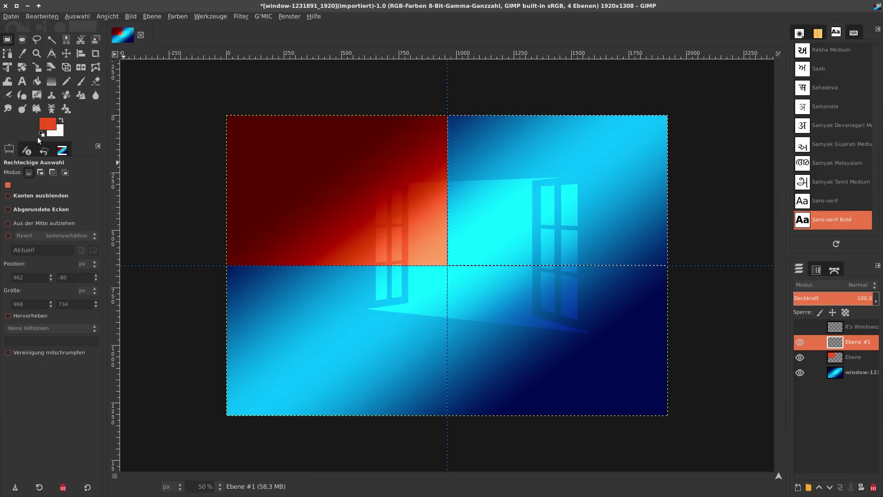
- Fill the selection with green, set the layer to Color (LCH) mode, and deselect
click(46, 125)
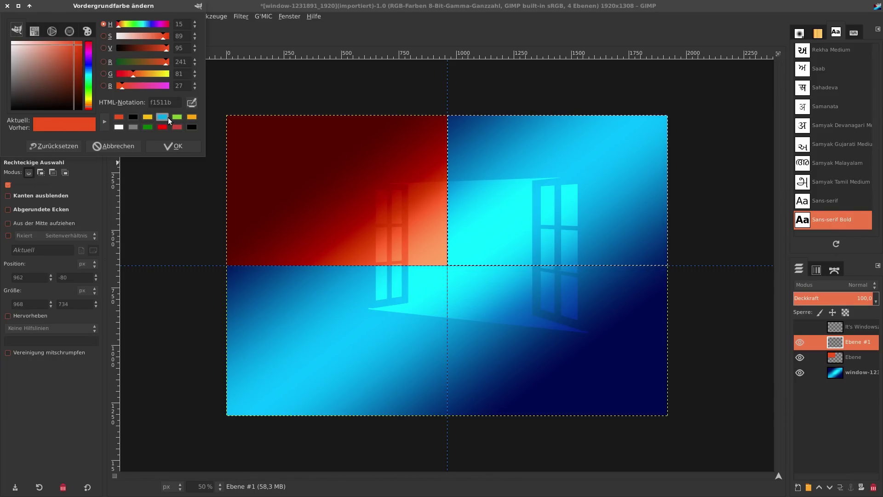
click(175, 120)
click(173, 146)
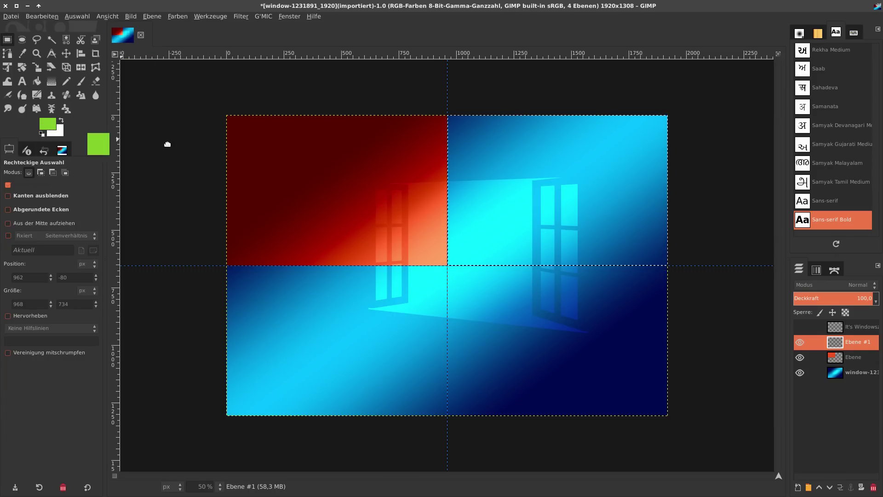
key(ctrl+comma)
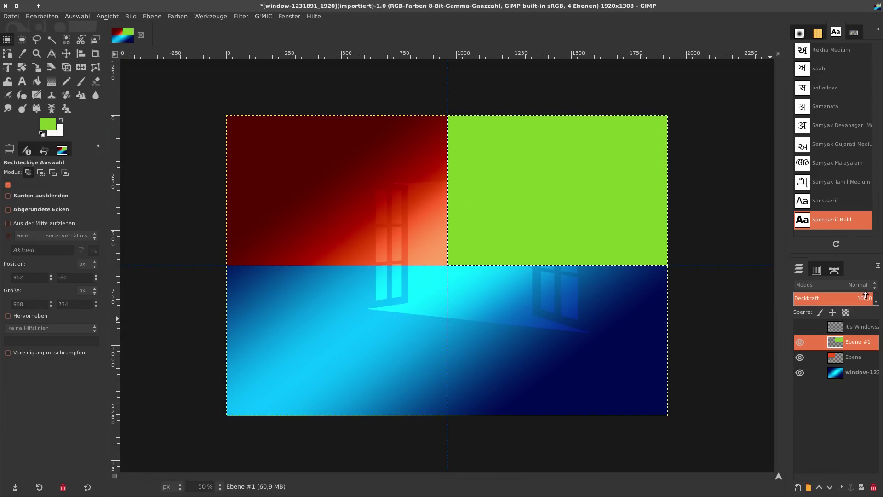
click(861, 284)
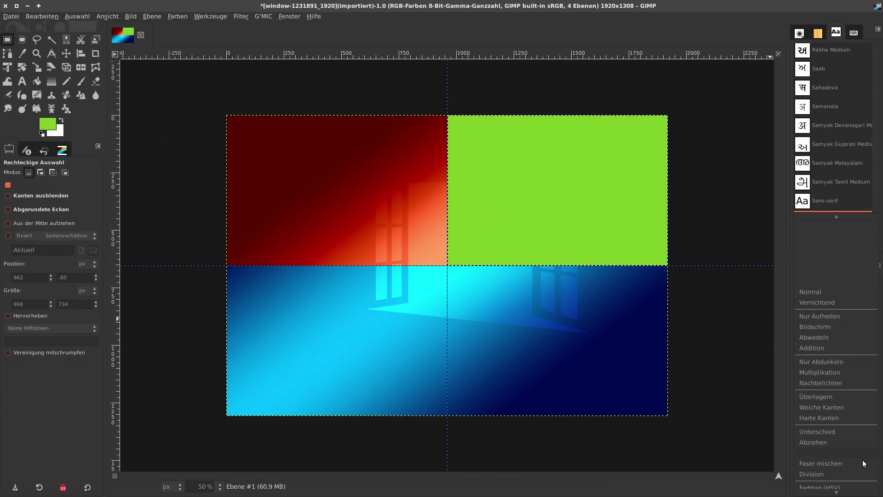
scroll(864, 463, down, 5)
click(859, 473)
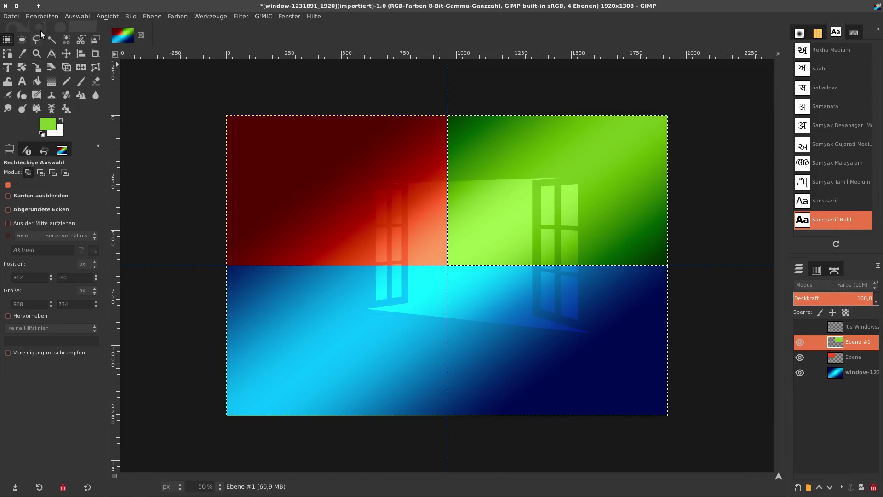
click(76, 16)
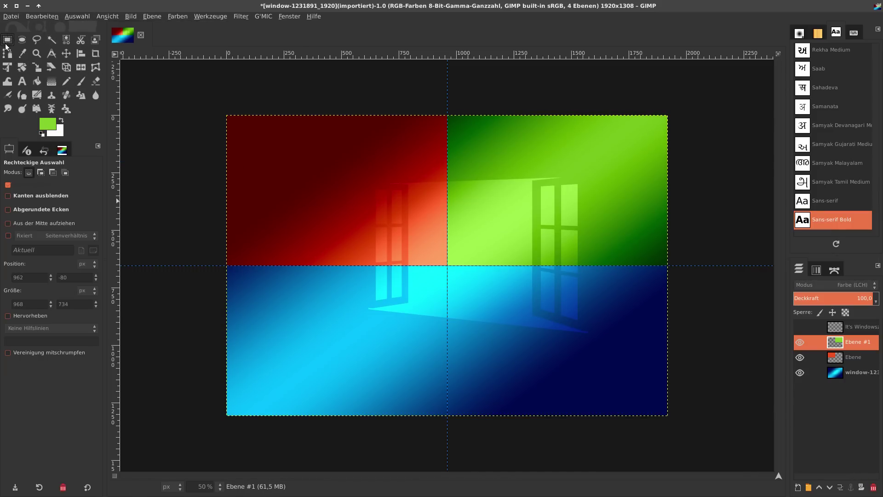
- Add a new transparent layer and select the bottom-left quadrant
click(798, 487)
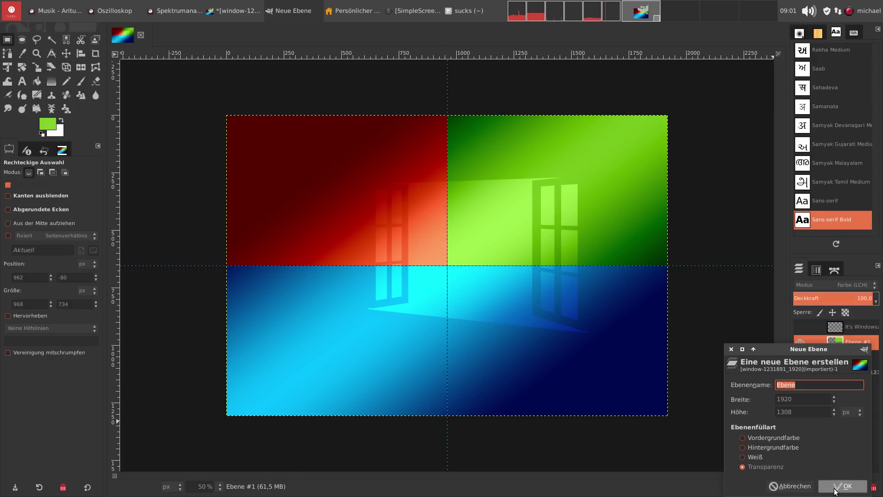
key(Return)
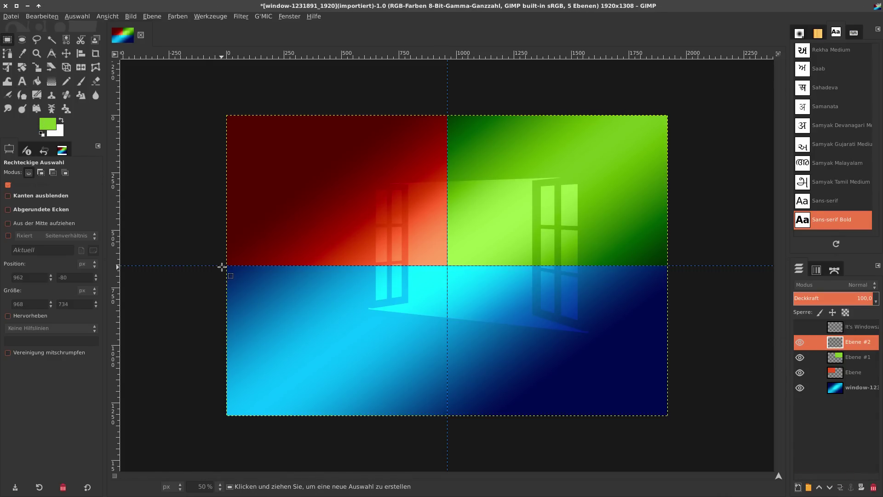
drag(224, 265, 450, 416)
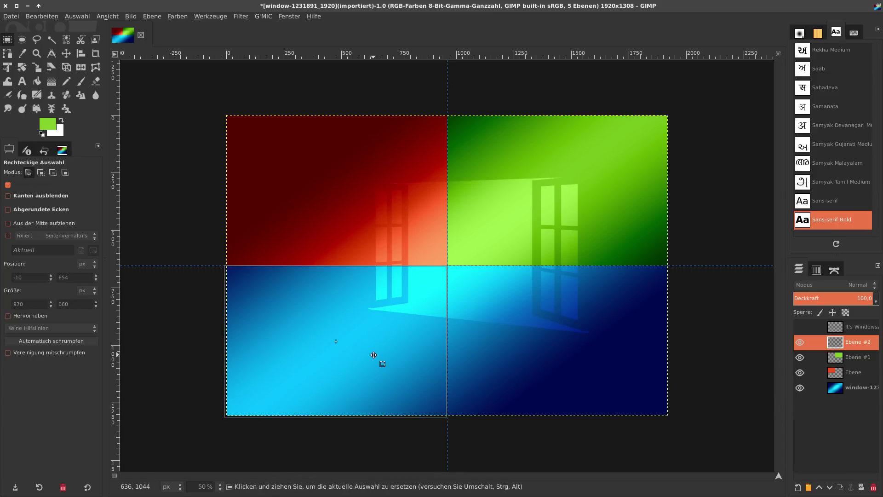
- Fill the selection with cyan and set the layer to Color (LCH) mode
click(47, 124)
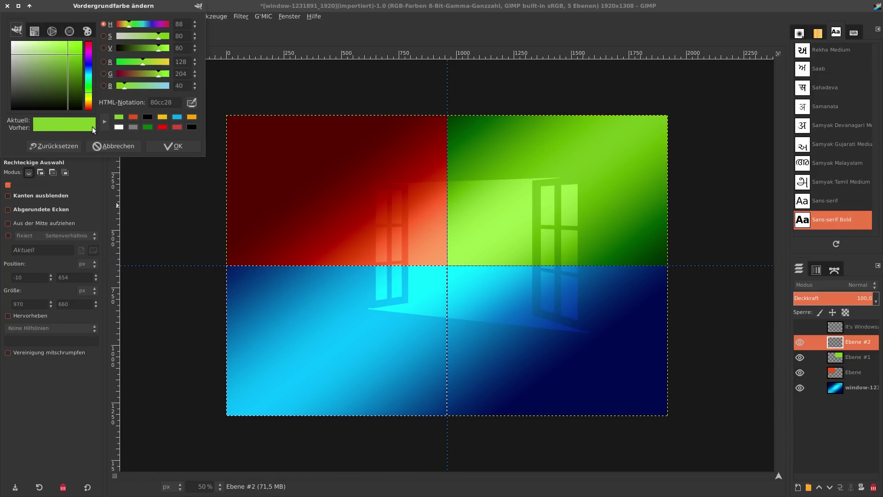
click(177, 117)
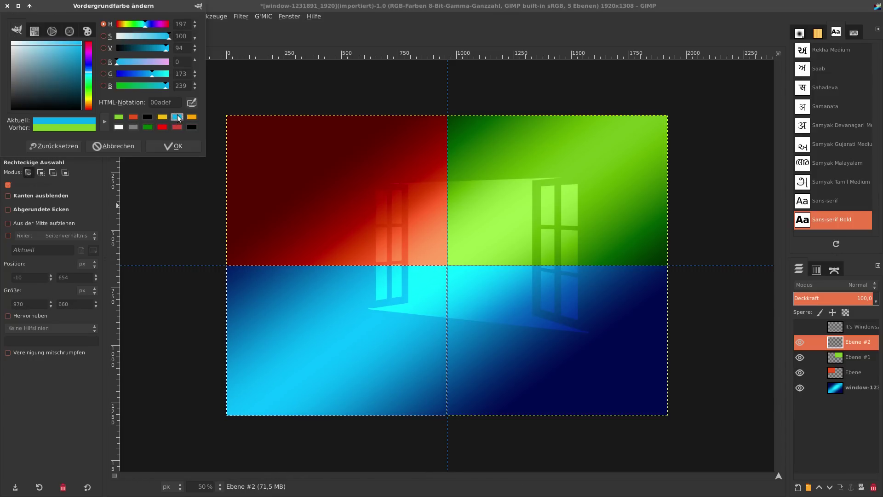
click(177, 146)
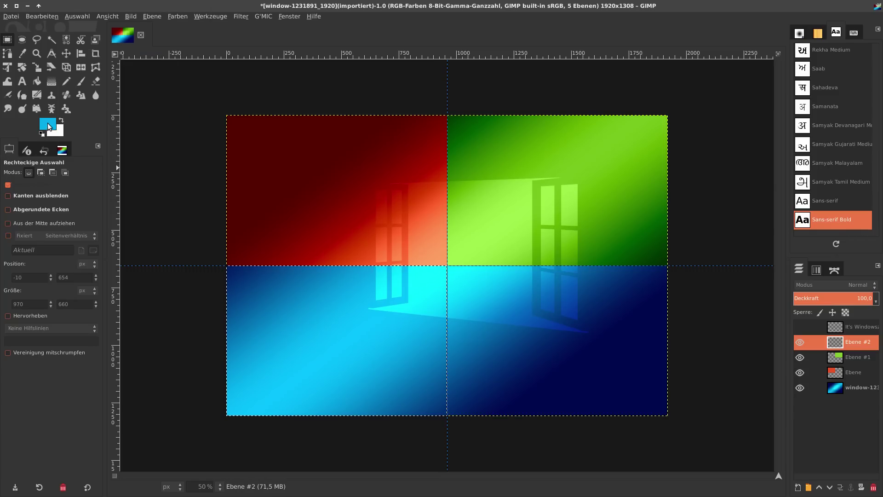
drag(48, 127, 304, 315)
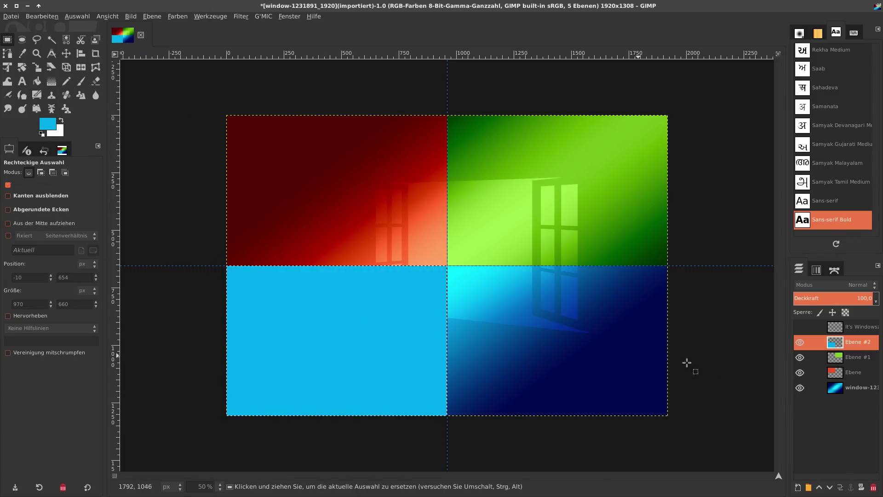
click(854, 284)
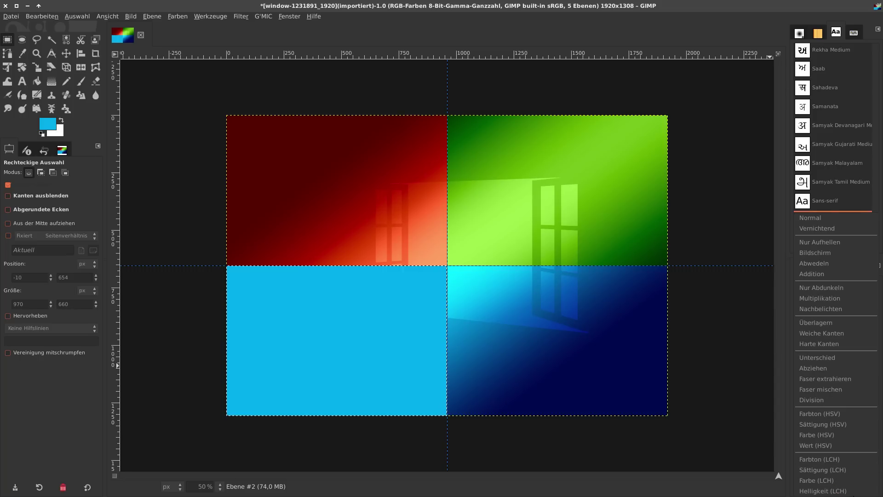
click(816, 480)
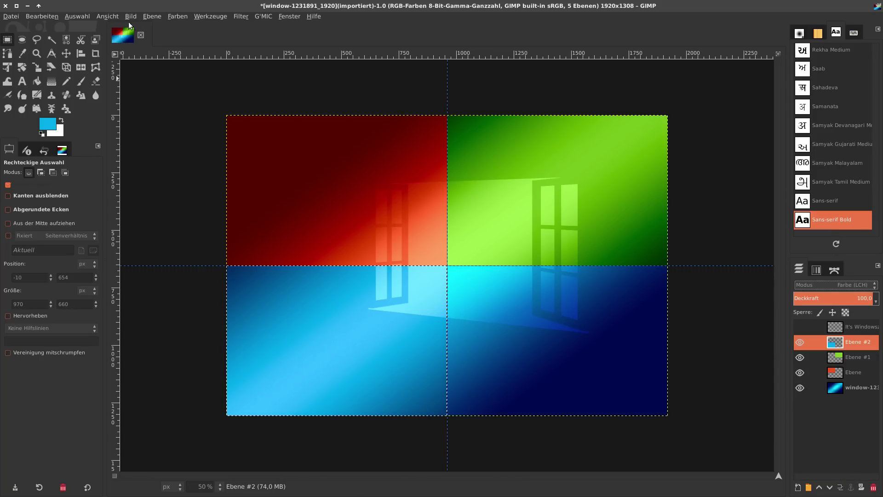
click(88, 17)
- Clear the selection, add a new layer, and select the bottom-right quadrant
click(91, 34)
click(799, 487)
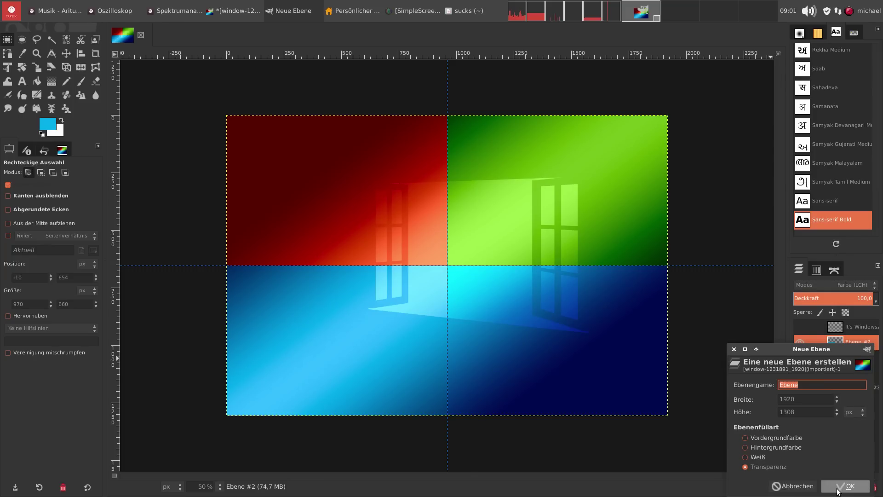
click(841, 486)
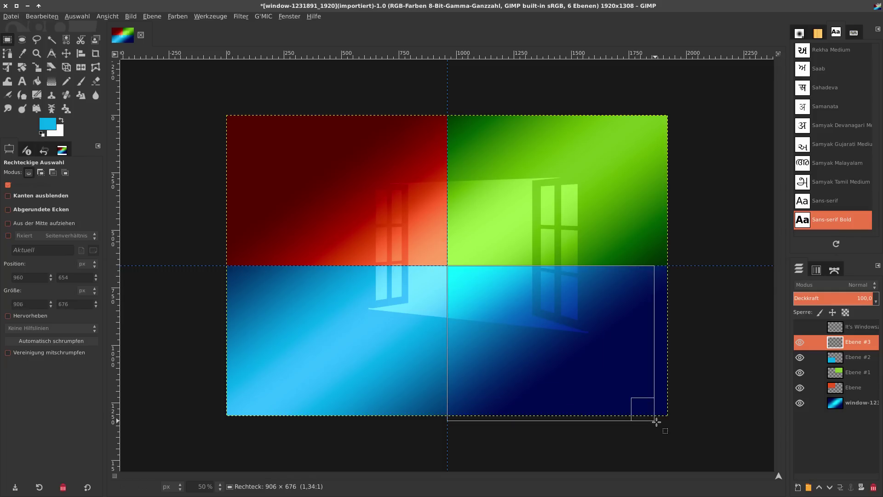
drag(446, 266, 679, 428)
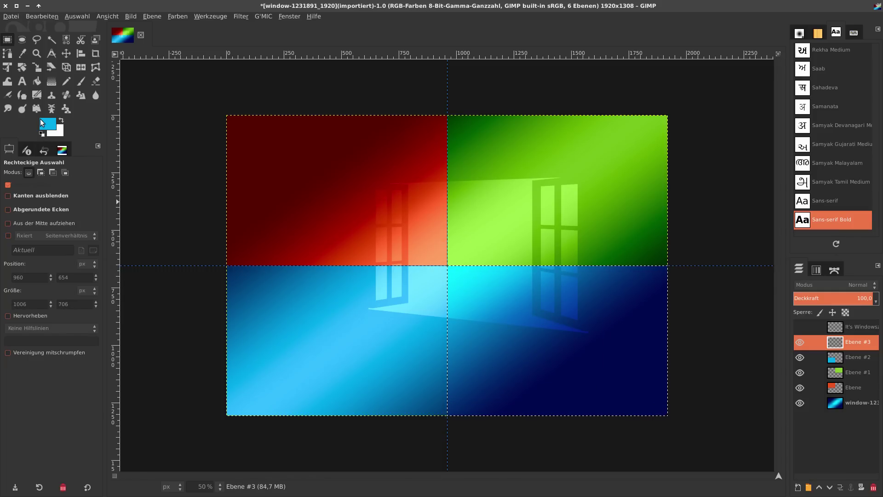
- Fill the selection with yellow and set the layer to Color (LCH) mode
click(43, 120)
click(176, 117)
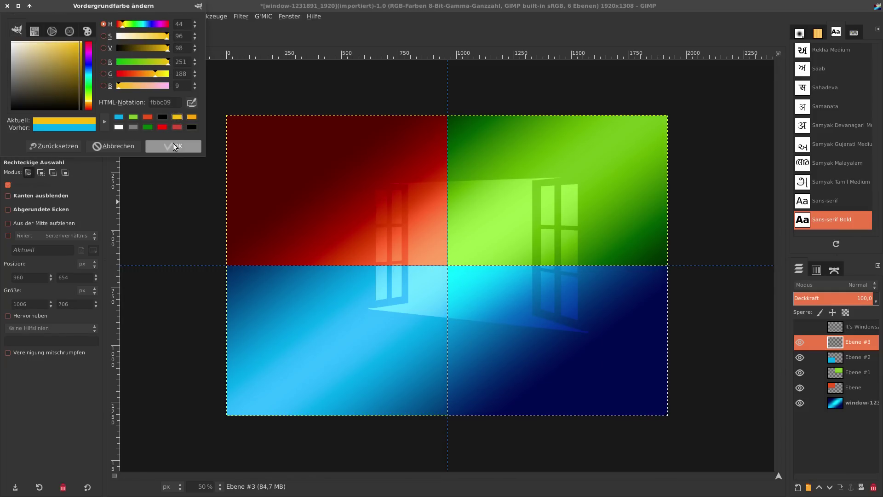
click(173, 146)
drag(48, 123, 522, 344)
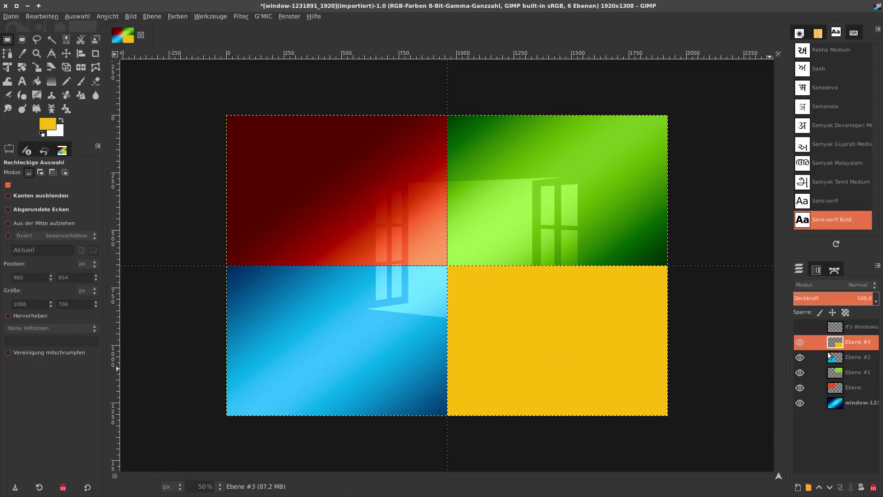
click(857, 287)
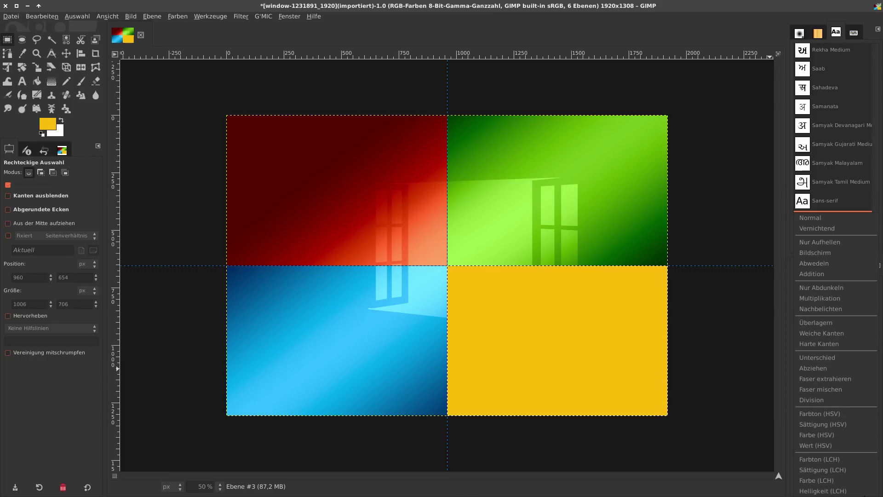
click(860, 480)
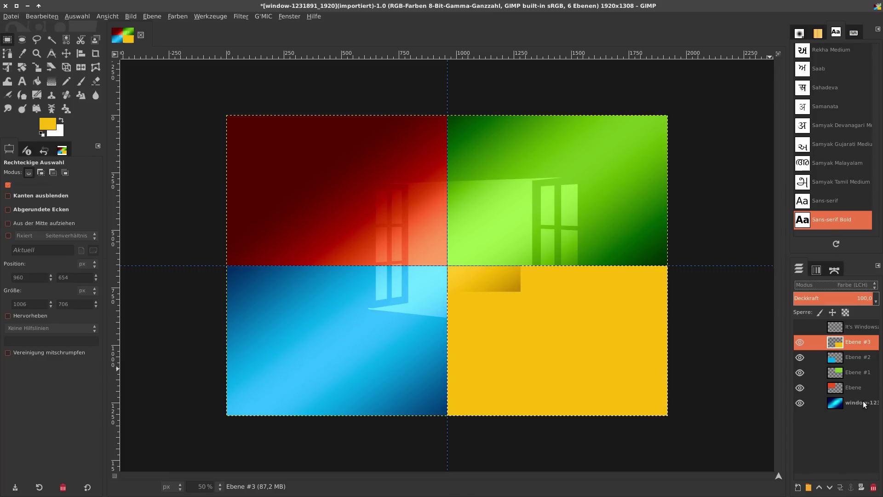
- Remove all guides from the image and clear the quadrant selection
click(131, 16)
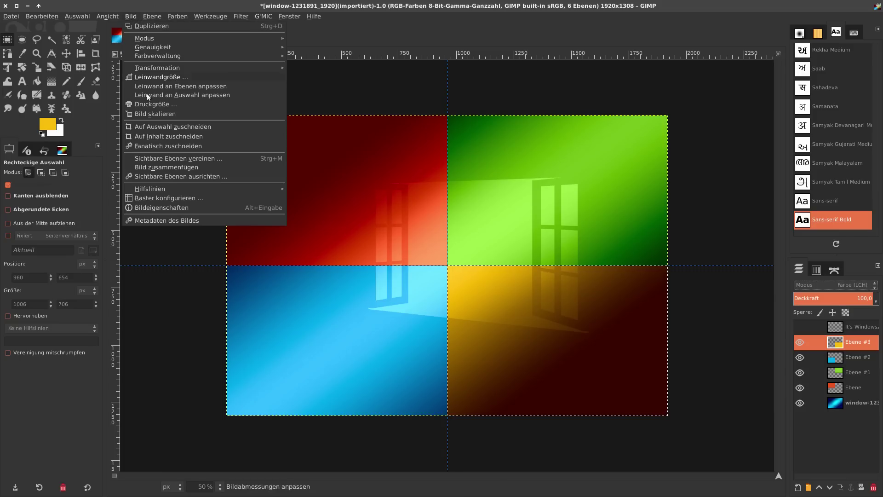
mouse_move(150, 189)
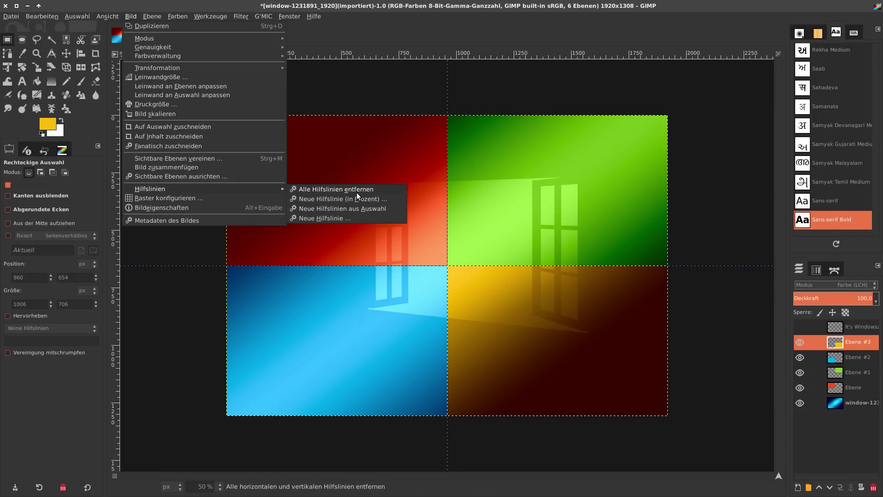
click(358, 191)
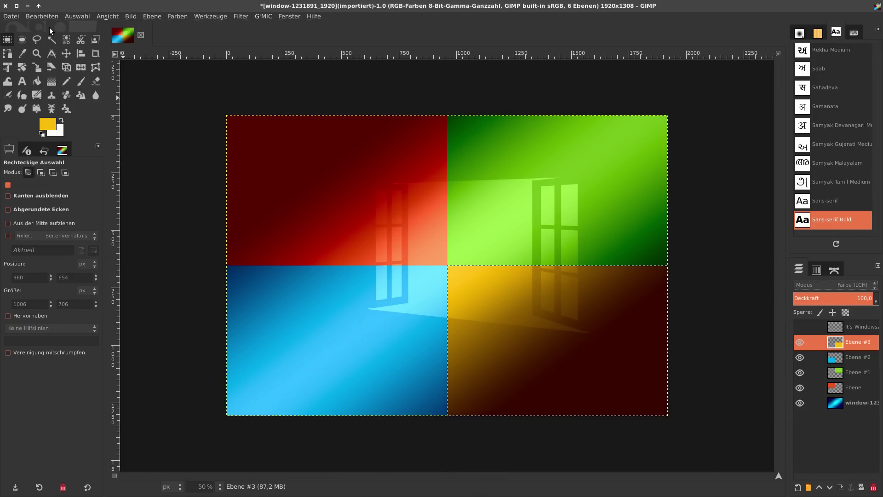
click(62, 17)
click(73, 34)
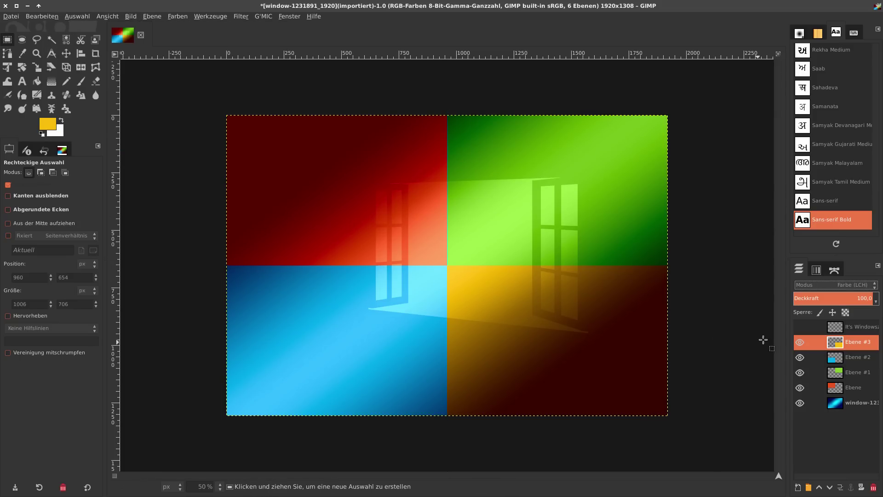
- Make the white text layer visible again and move it slightly lower
click(800, 327)
click(840, 326)
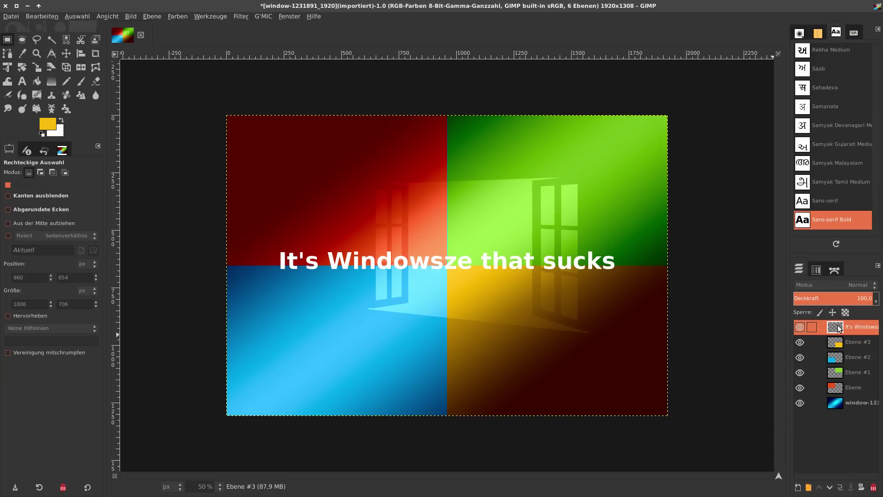
click(66, 53)
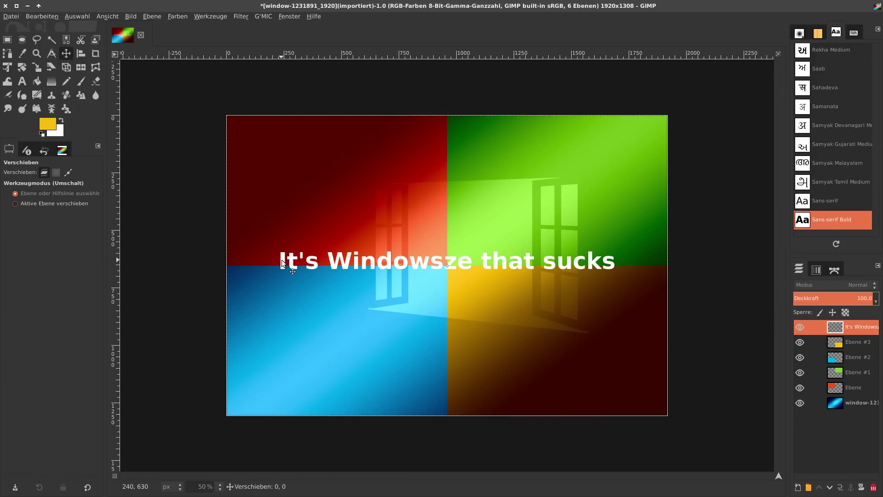
drag(282, 260, 282, 264)
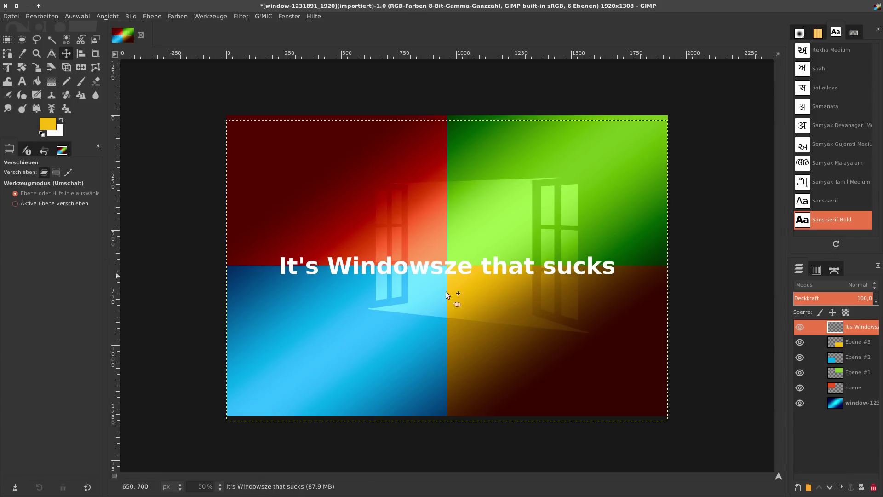
- Expand the text layer to image size, duplicate it three times, and select the fourth copy
right_click(860, 327)
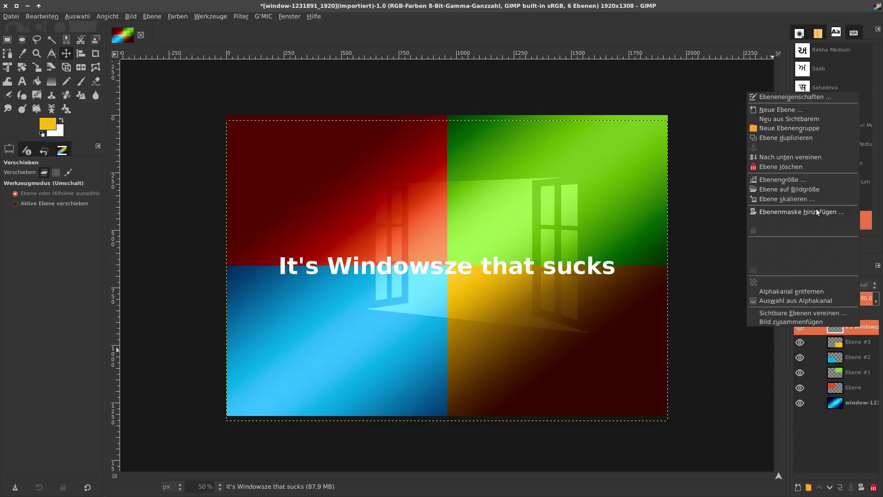
click(812, 189)
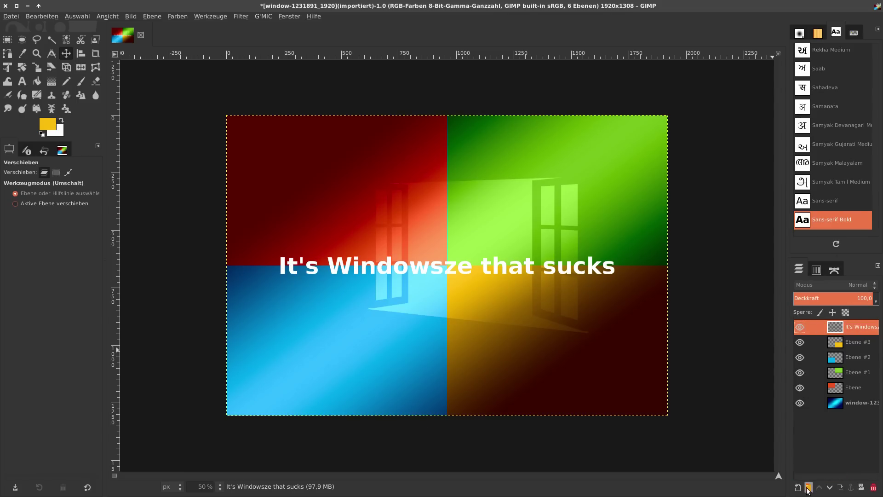
click(840, 488)
click(840, 488)
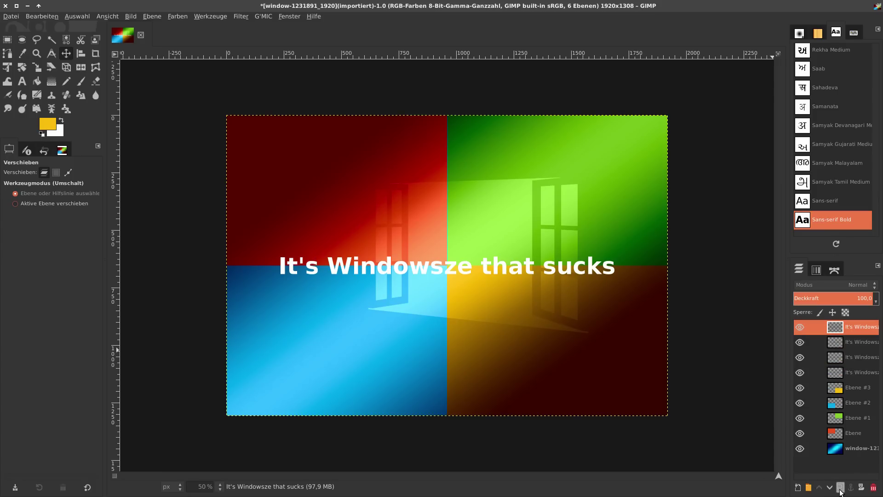
click(840, 487)
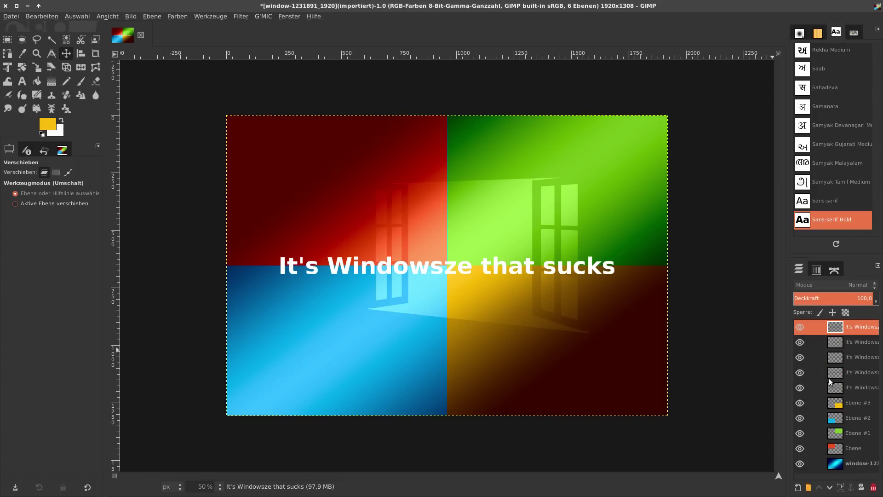
click(831, 384)
click(836, 374)
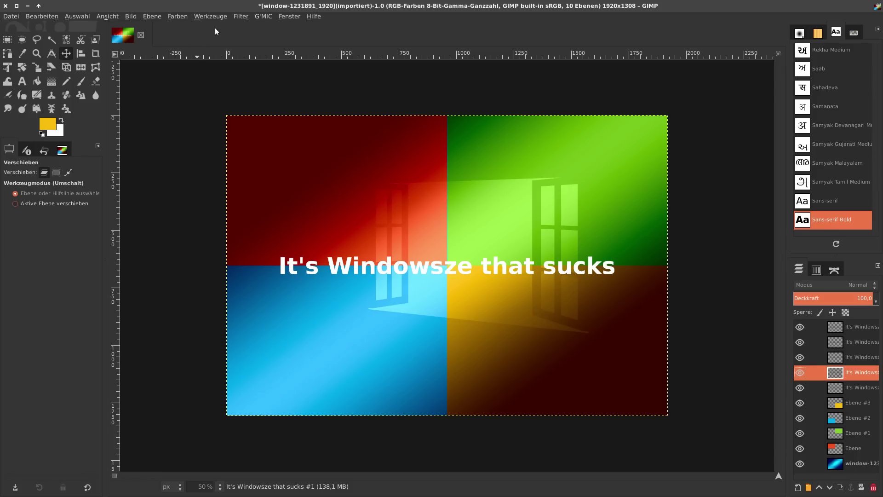
click(241, 16)
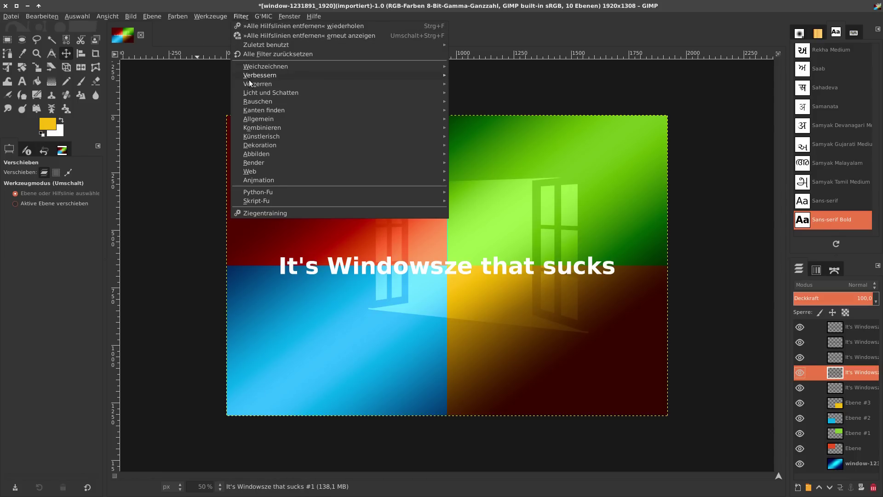
mouse_move(258, 83)
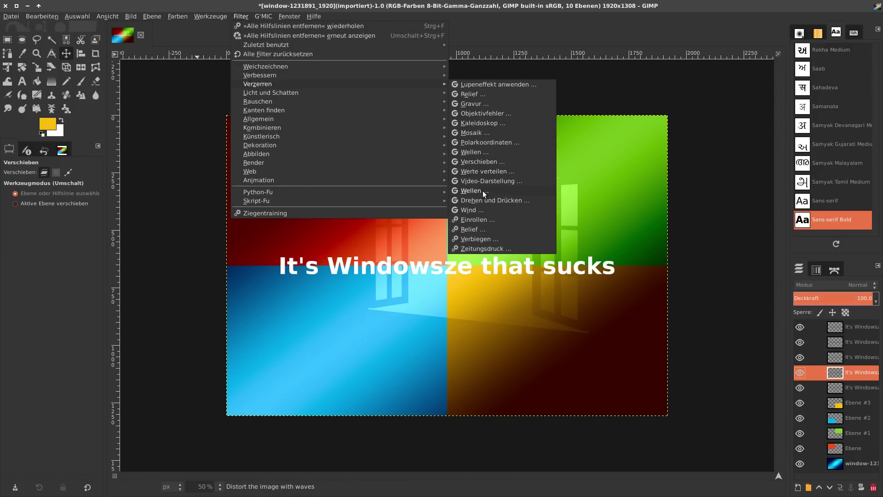
- Apply Wind to the fourth text copy: Blast style, direction Right, threshold 1
click(480, 209)
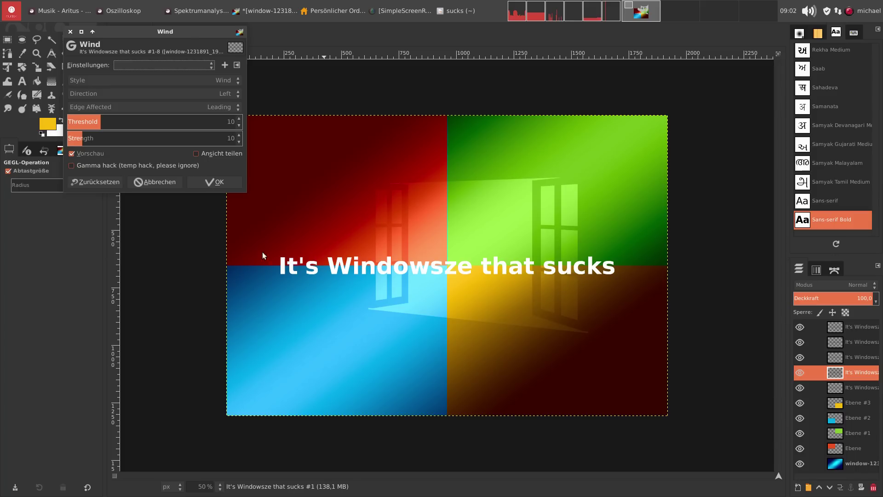
click(128, 83)
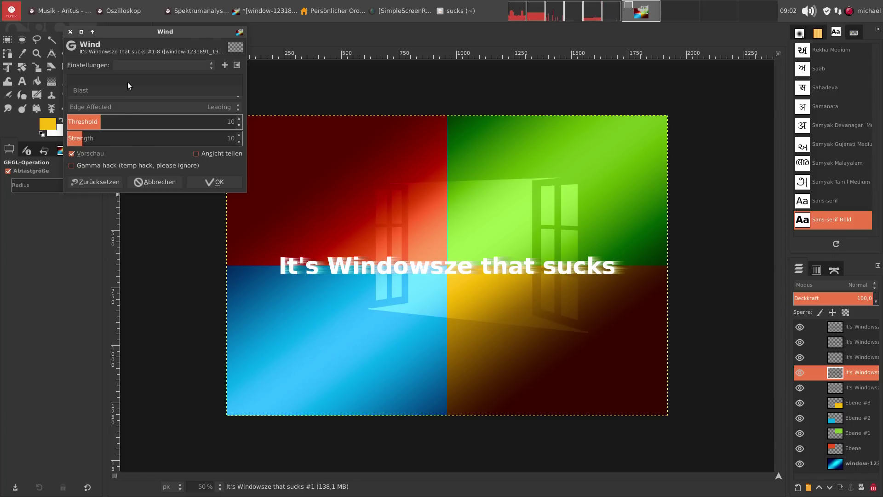
click(128, 90)
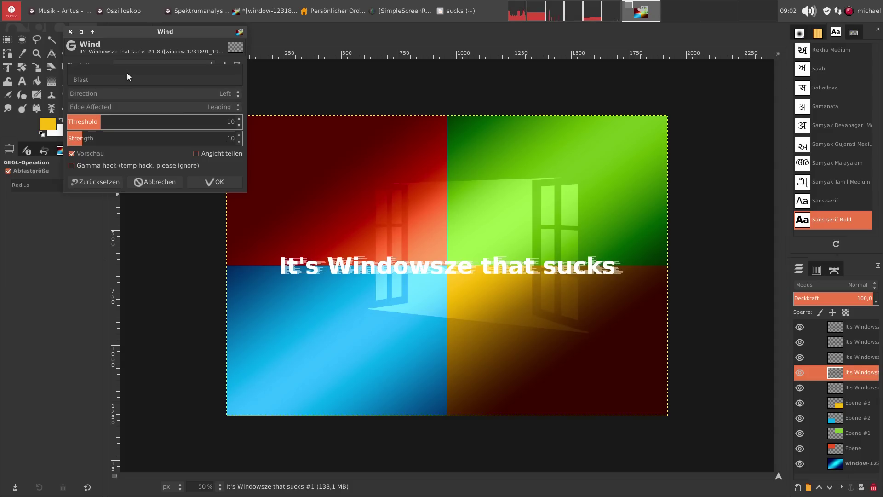
scroll(128, 80, up, 1)
click(177, 95)
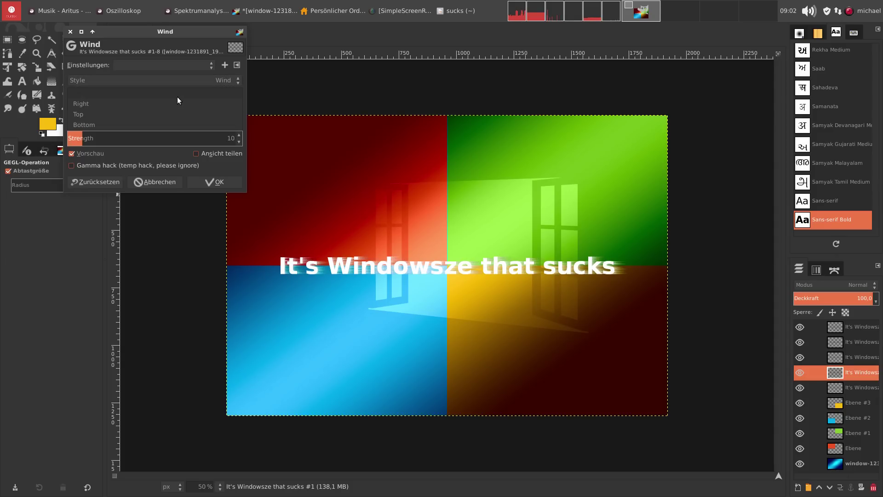
click(176, 104)
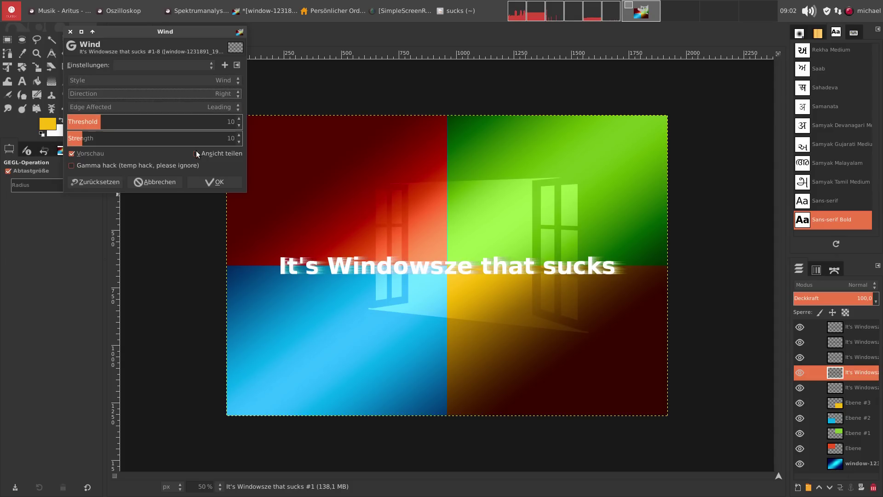
click(231, 127)
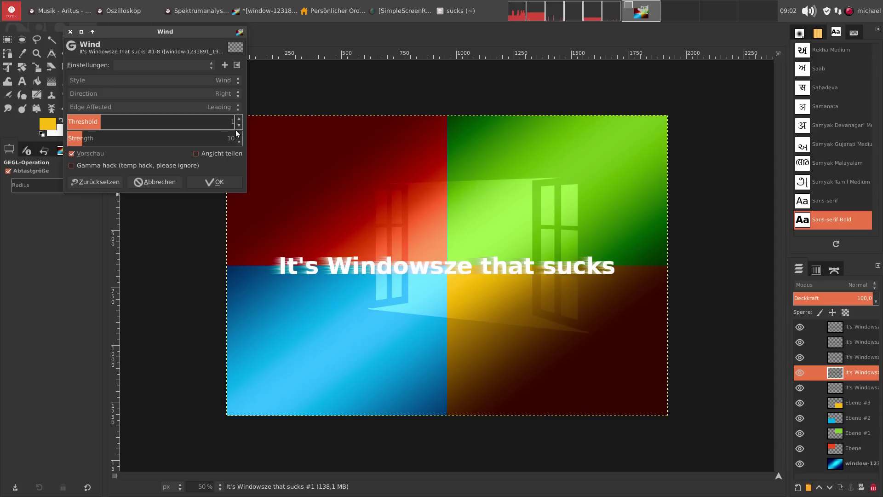
text(1)
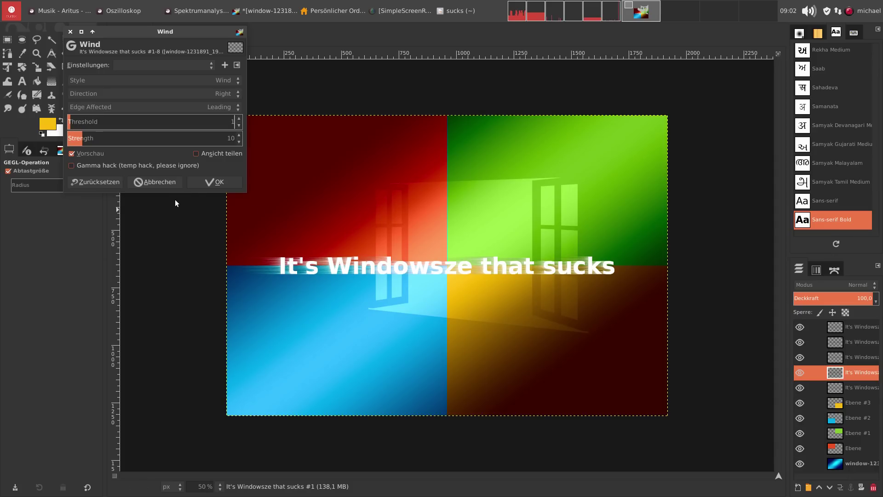
click(202, 184)
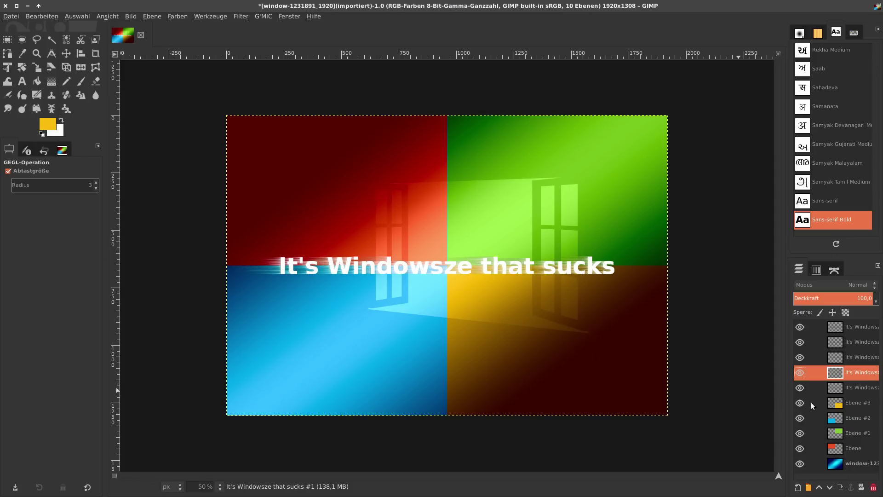
- Re-apply the Wind filter to the third text copy with direction Left
click(840, 358)
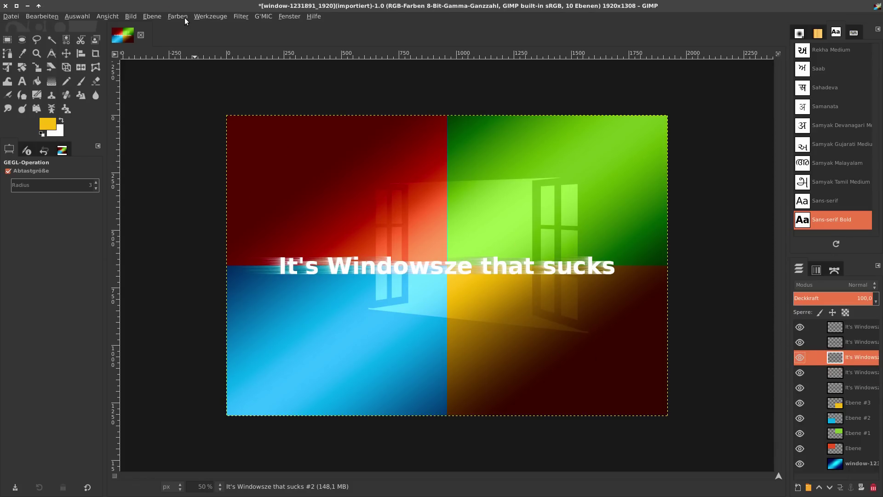
click(241, 16)
click(245, 36)
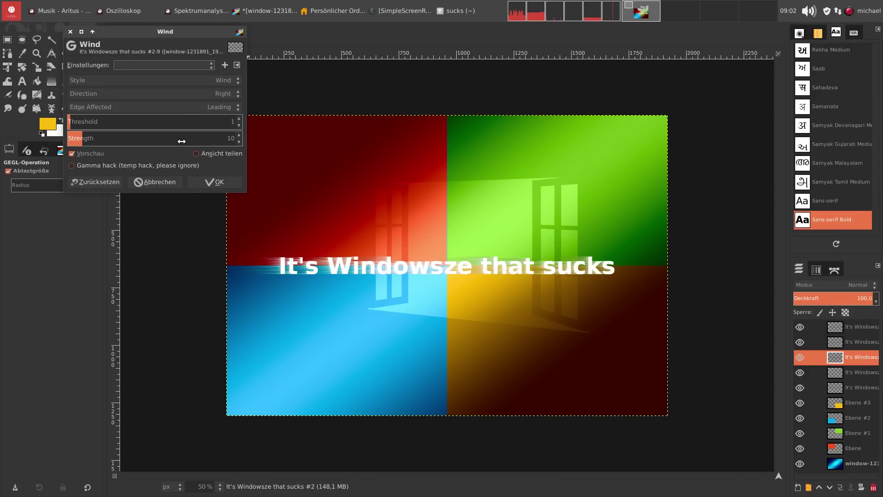
click(183, 95)
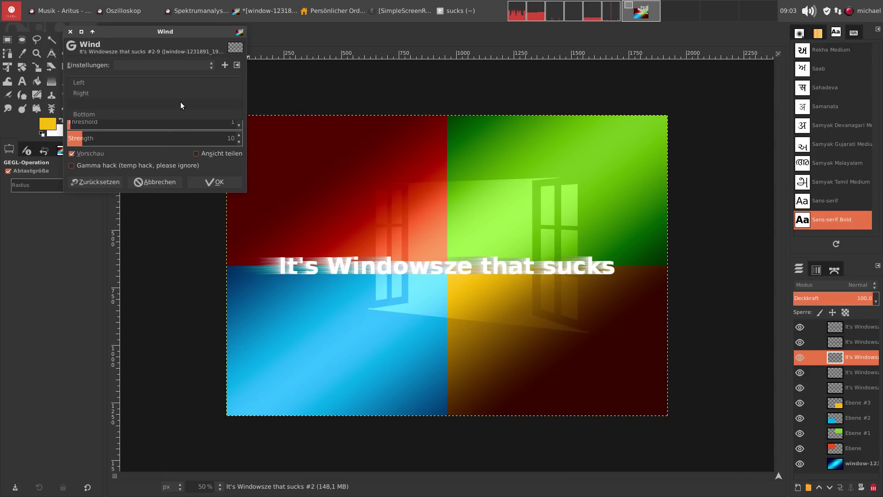
click(180, 86)
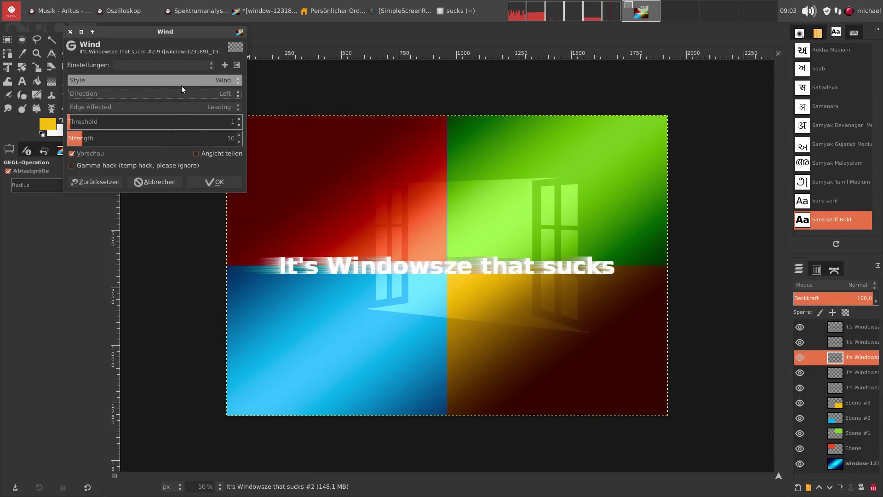
click(222, 182)
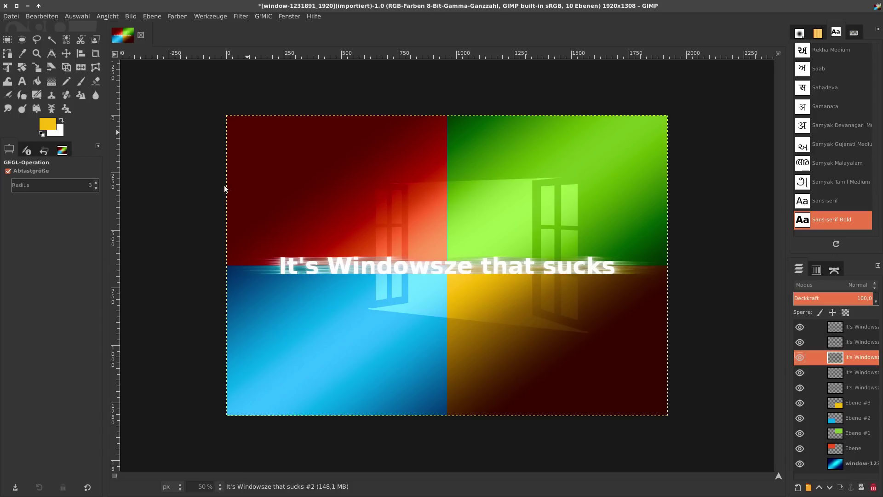
click(844, 346)
- Rotate the image 90°, repeat Wind on the second text copy, then rotate back
click(130, 17)
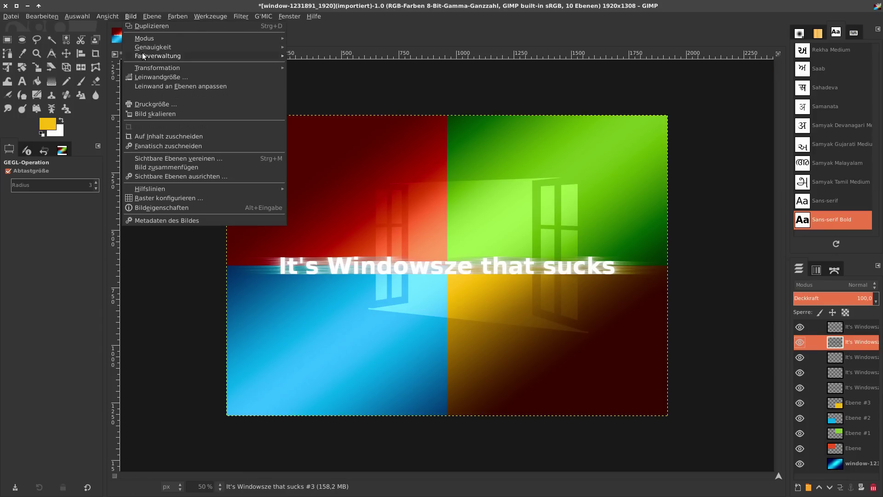
click(316, 88)
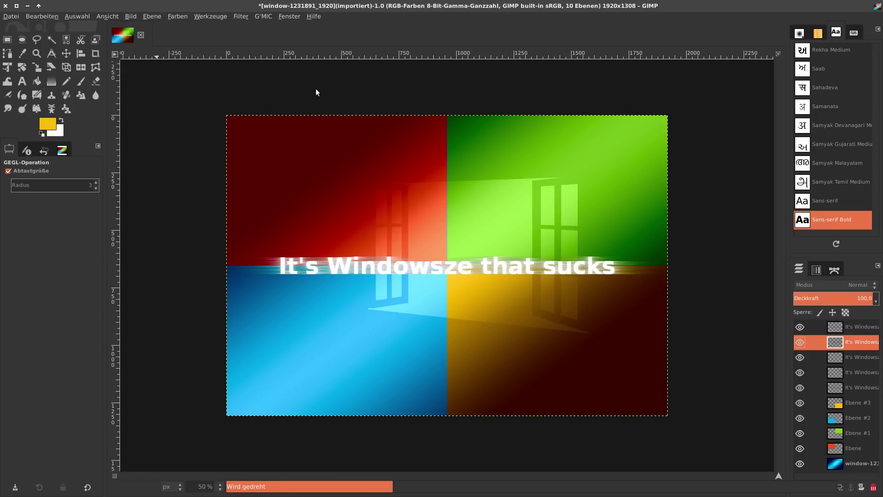
click(239, 18)
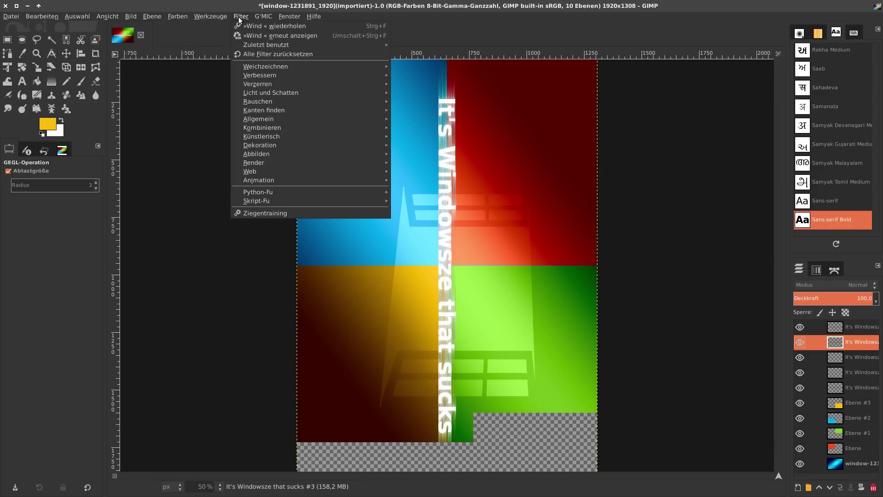
click(251, 26)
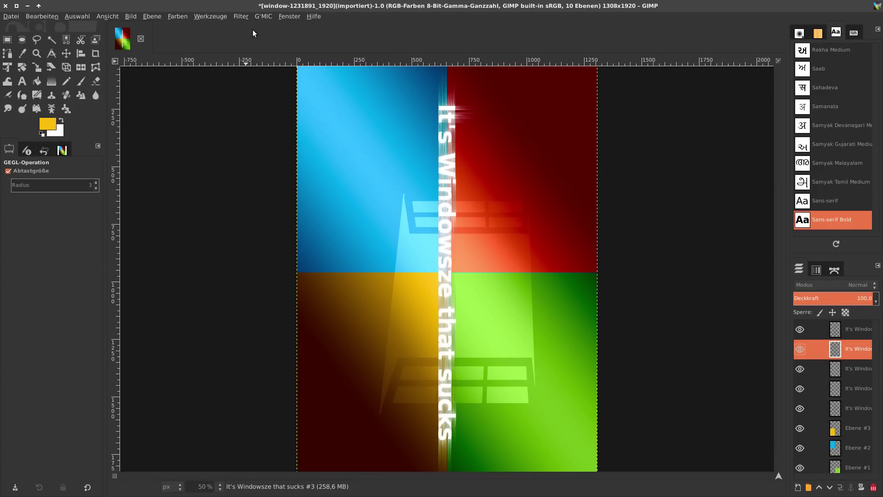
click(130, 17)
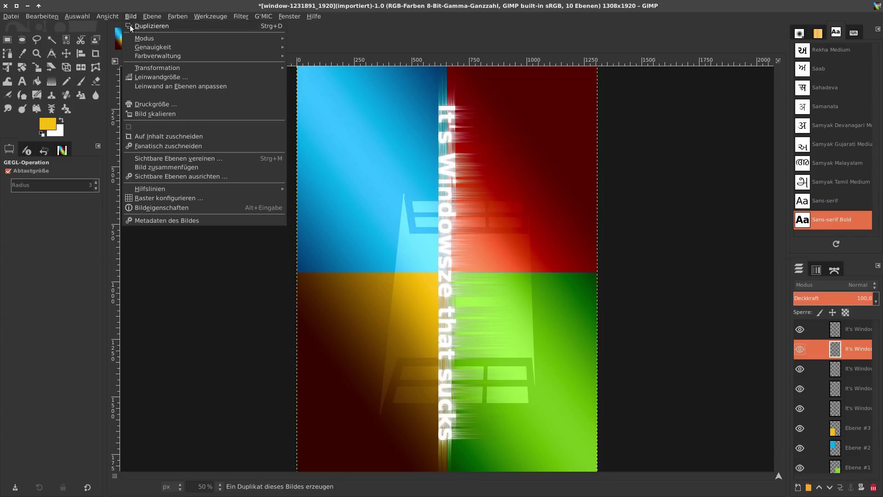
click(307, 100)
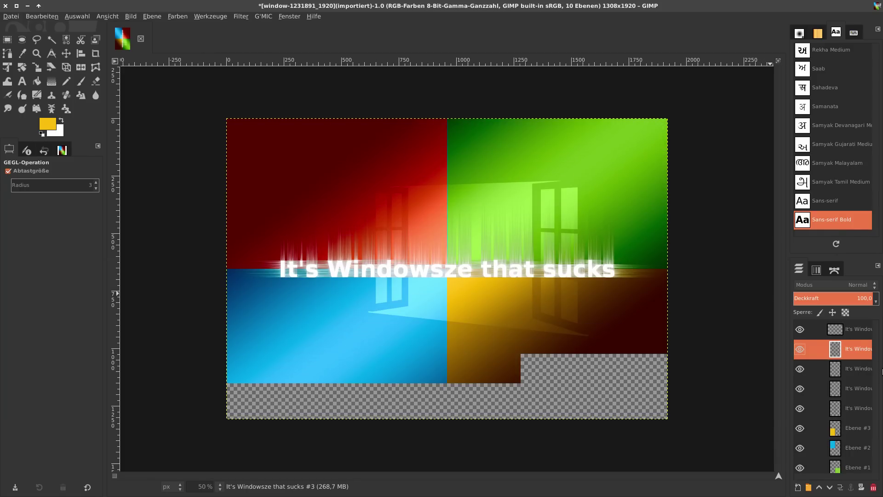
- On the top text copy, rotate the opposite way, apply Wind, and rotate back
click(838, 330)
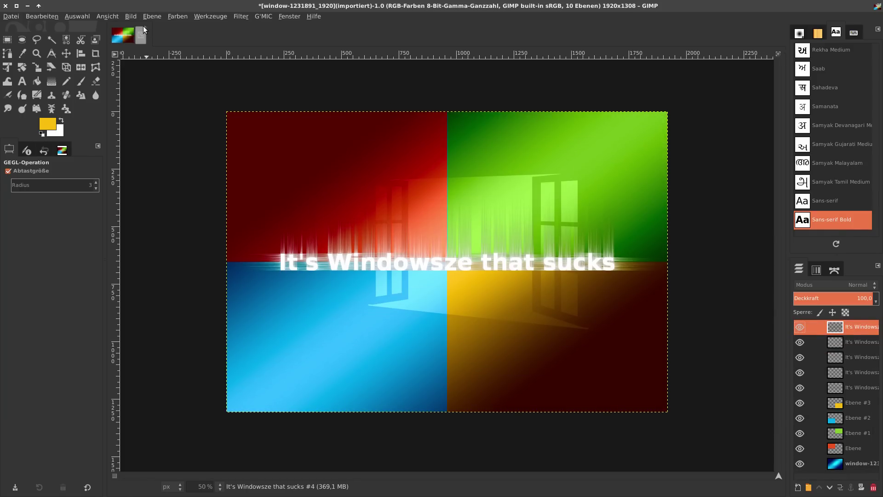
click(133, 17)
mouse_move(158, 68)
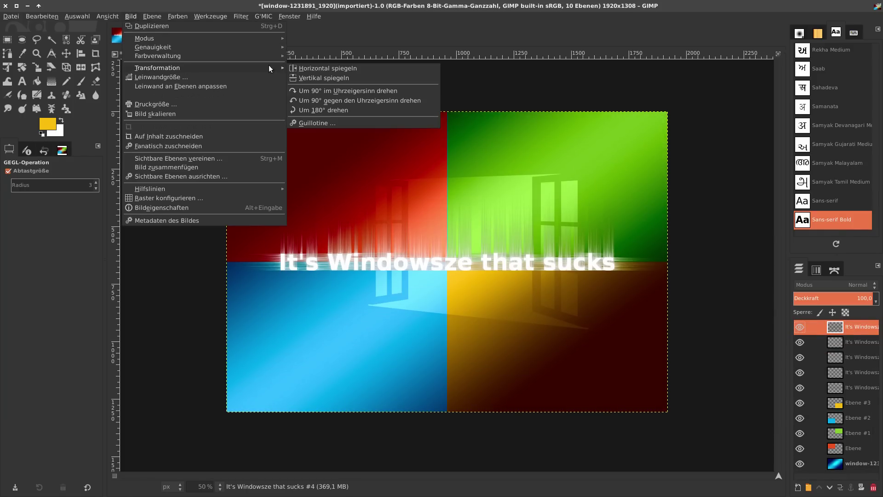
click(311, 100)
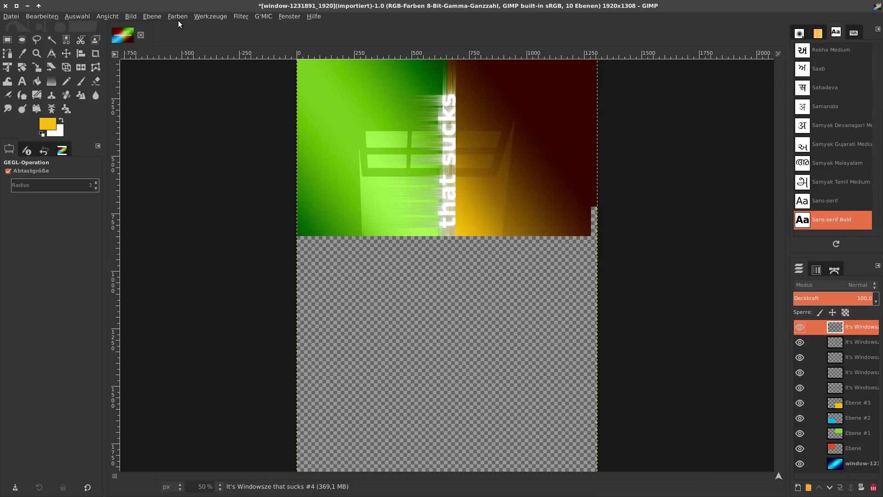
click(240, 16)
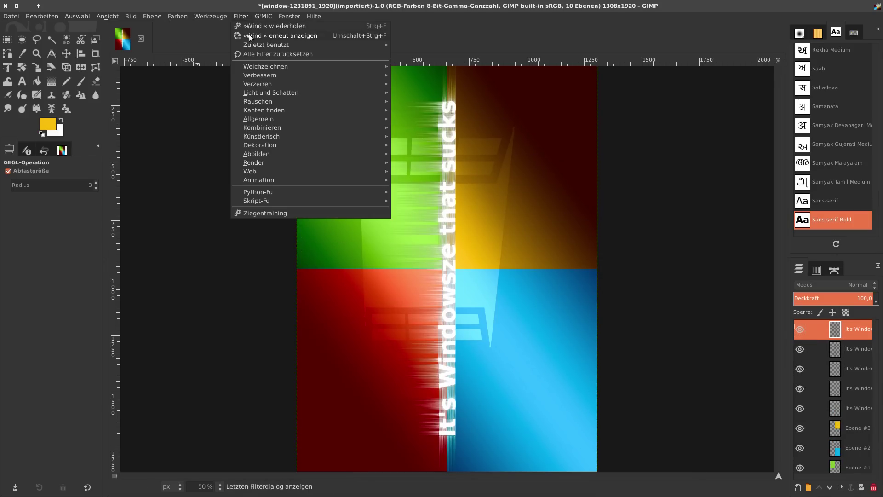
click(250, 38)
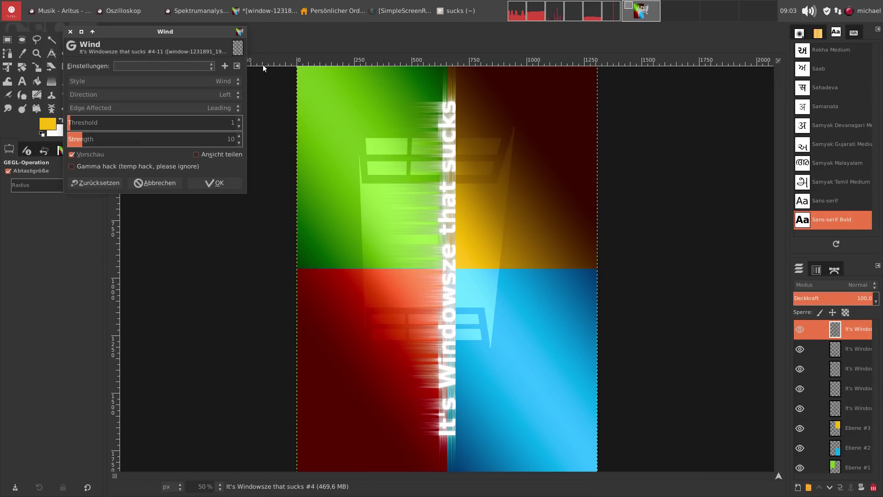
click(217, 187)
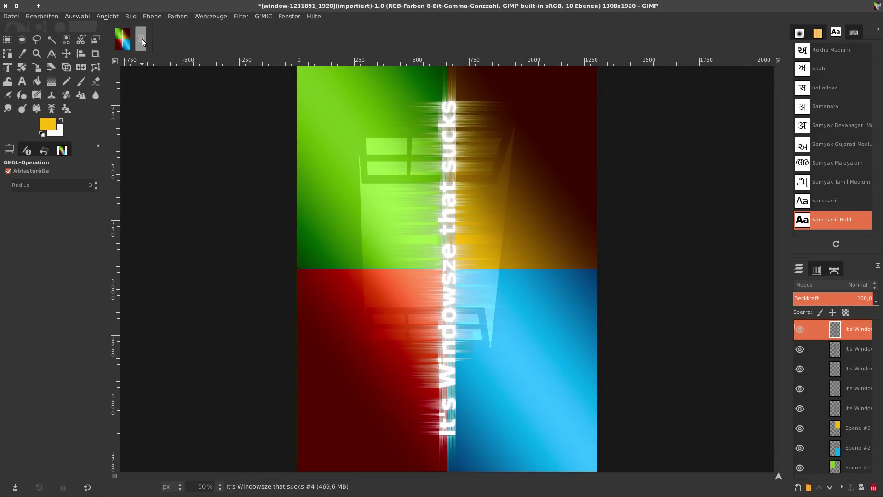
click(132, 17)
mouse_move(157, 68)
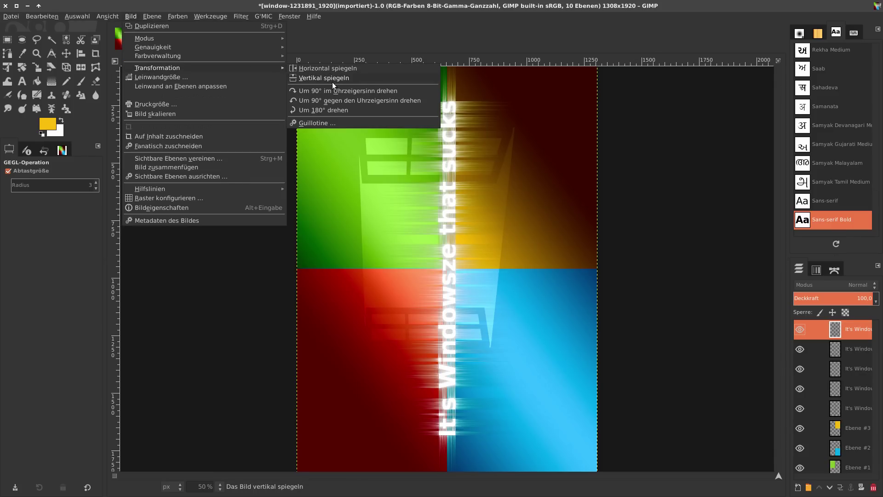
click(333, 92)
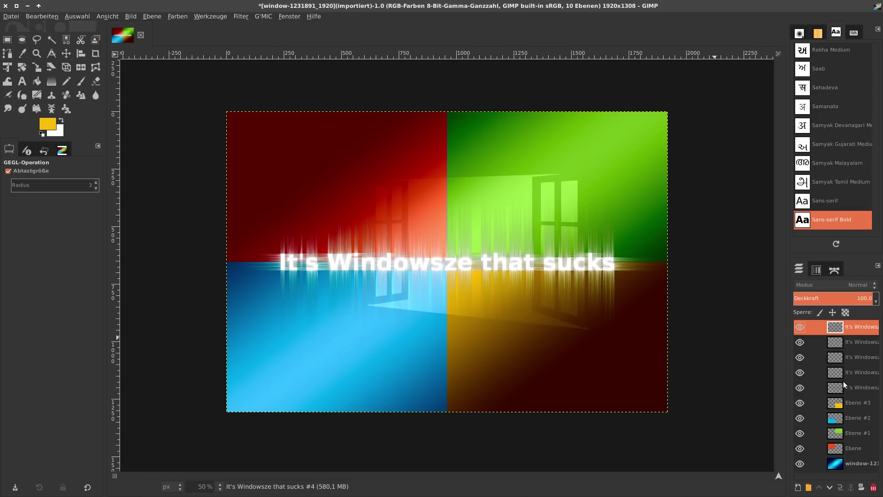
- Raise the fifth text copy to the top and turn its alpha into a selection
click(834, 391)
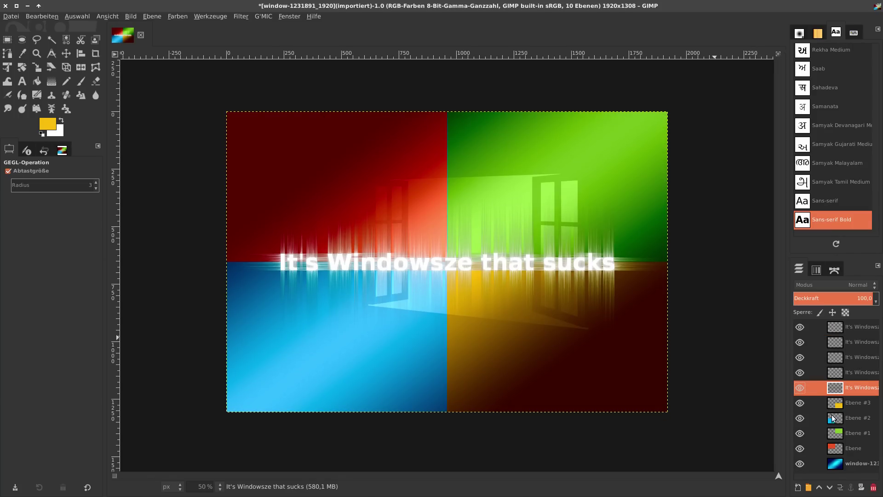
click(821, 488)
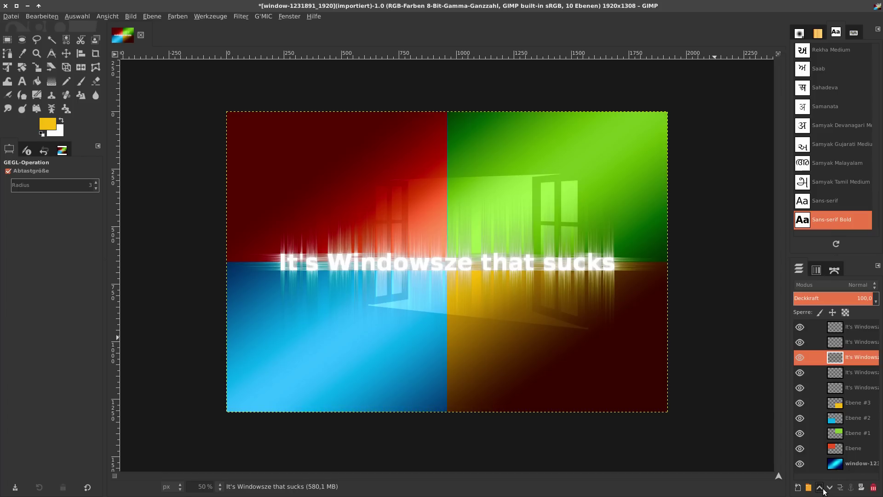
click(820, 488)
right_click(855, 330)
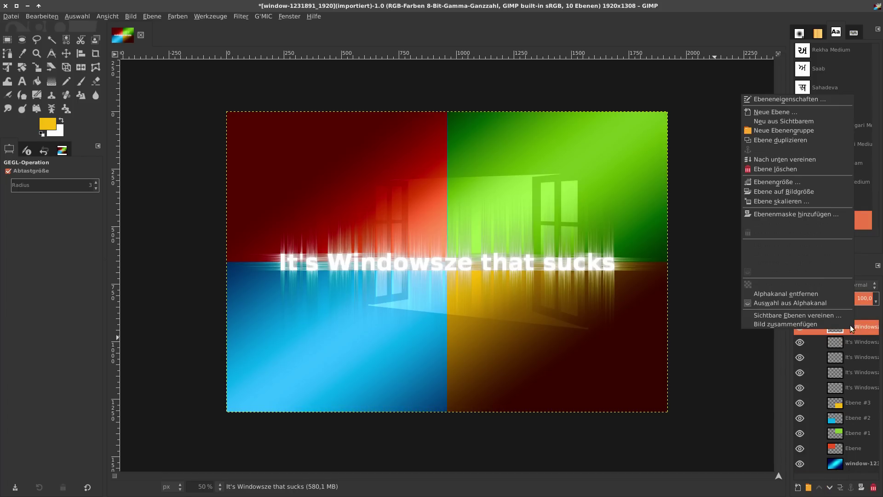
click(804, 303)
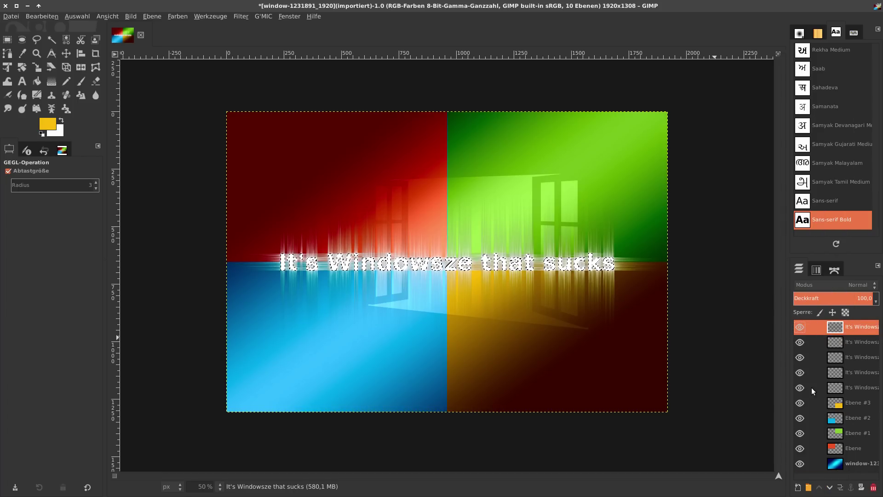
- Grow the text-shaped selection outward
click(798, 487)
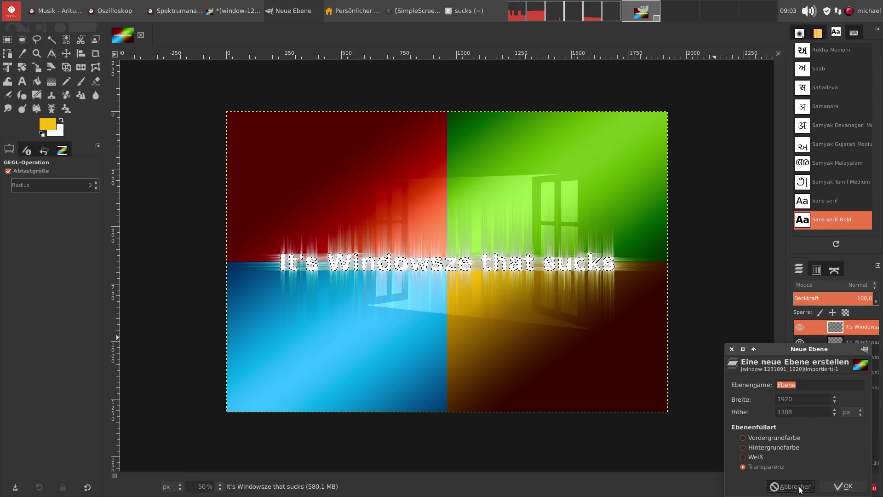
click(800, 489)
click(70, 17)
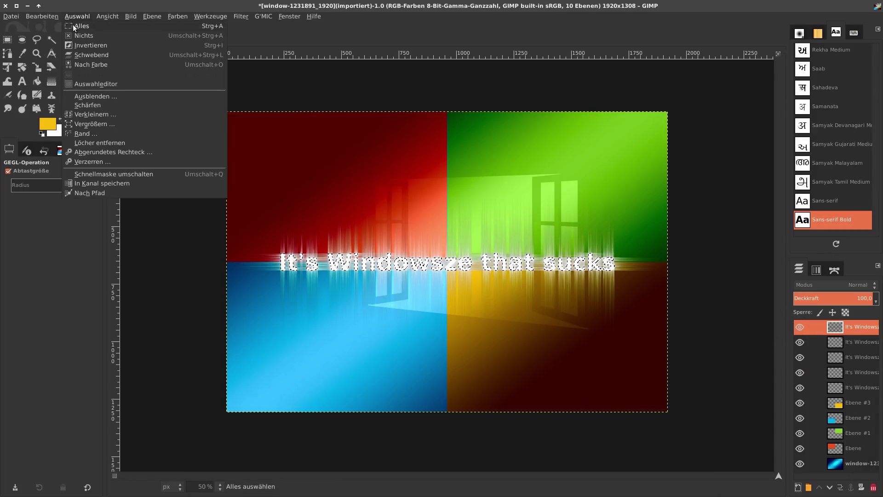
click(78, 124)
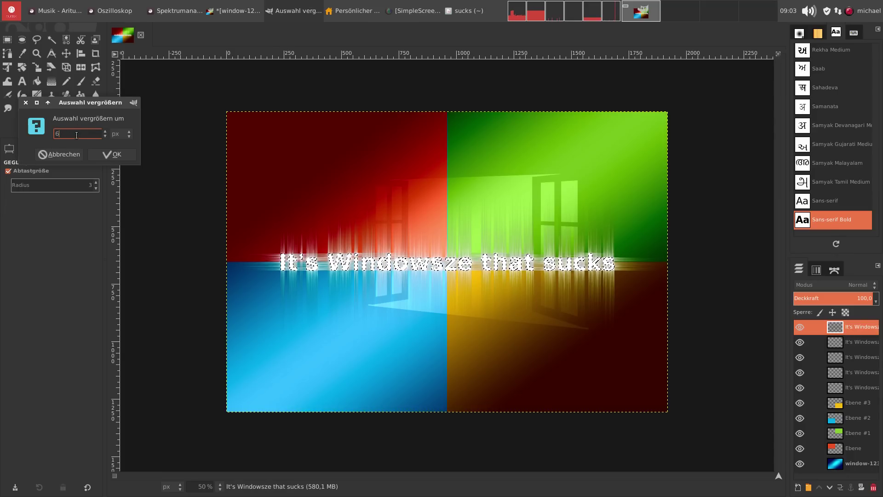
click(102, 154)
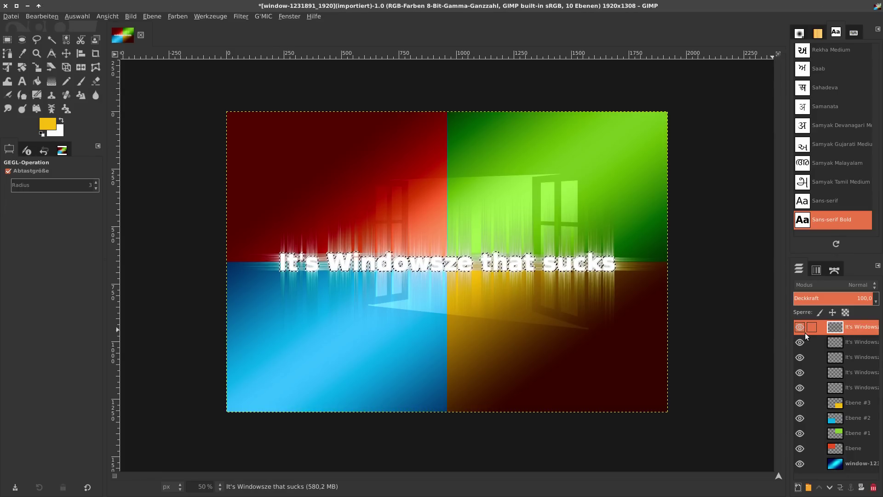
- Add a new transparent layer just beneath the top text layer
click(798, 487)
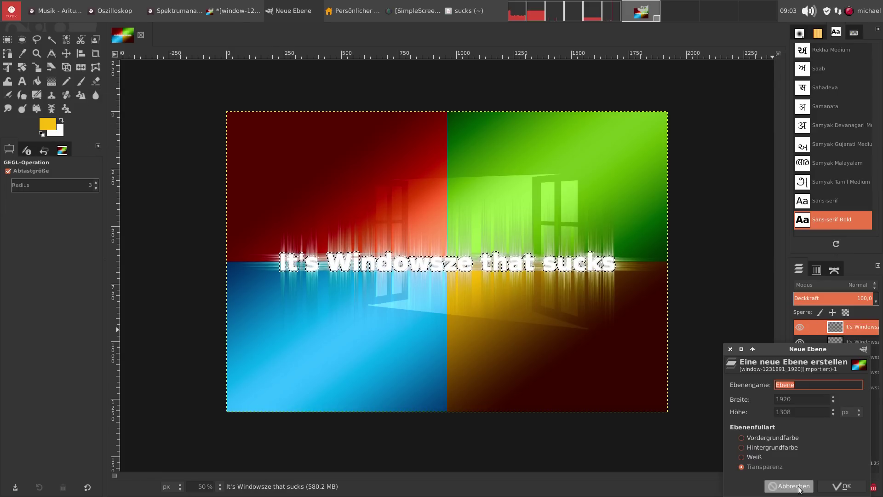
click(844, 481)
click(832, 487)
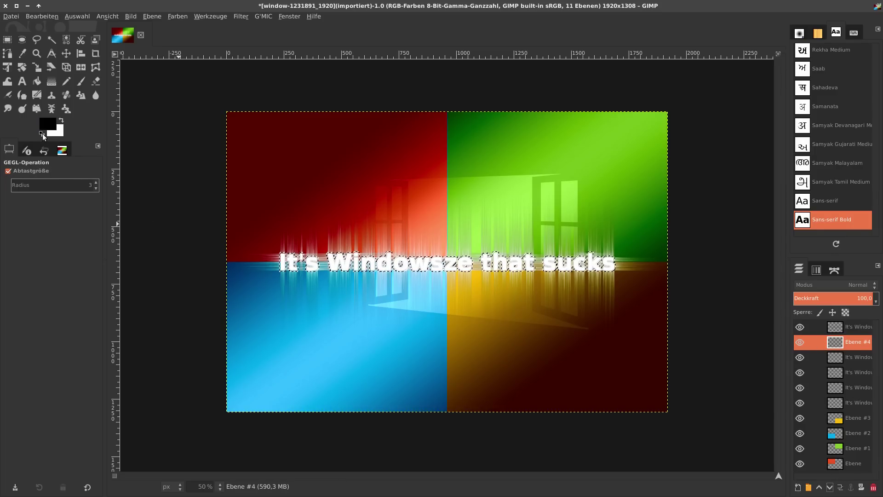
- Fill the grown selection with black on the new layer
drag(48, 124, 347, 251)
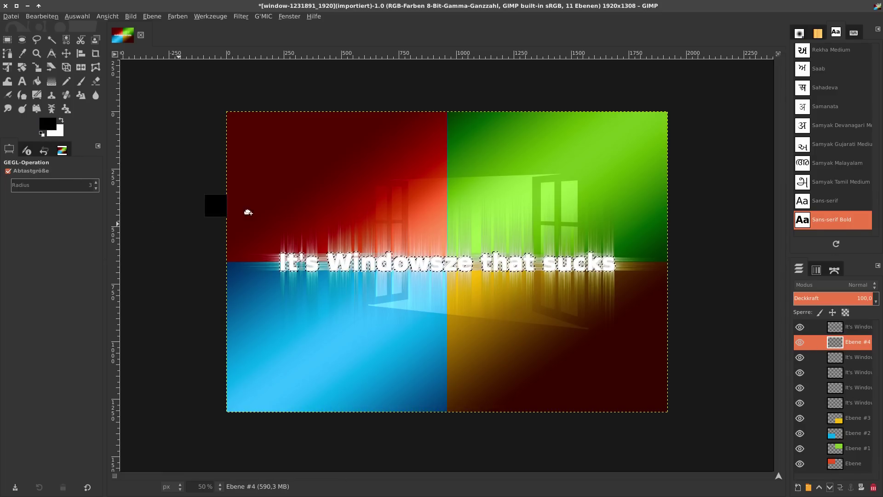
click(51, 16)
click(77, 34)
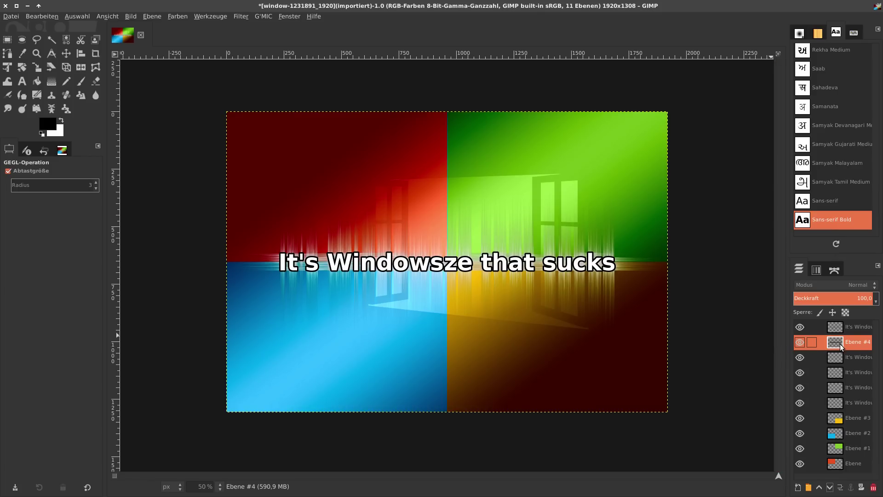
- Soften the black outline with a 1.5 Gaussian blur
click(243, 17)
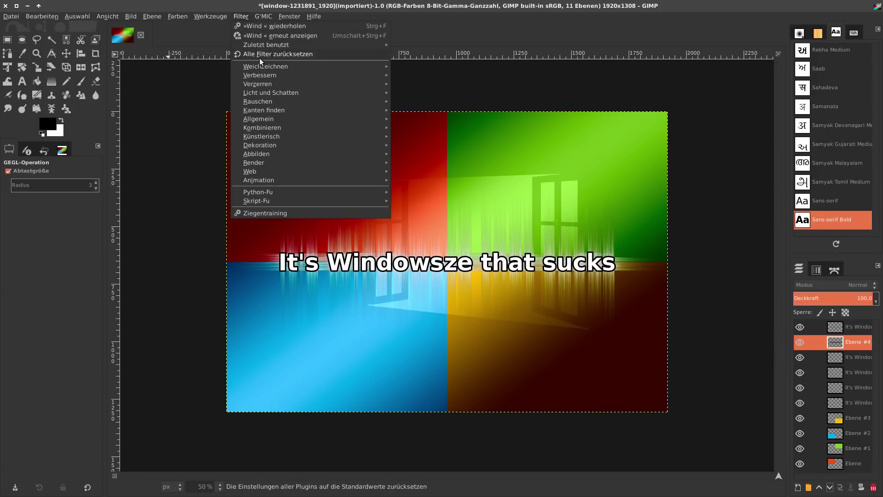
mouse_move(266, 66)
click(435, 69)
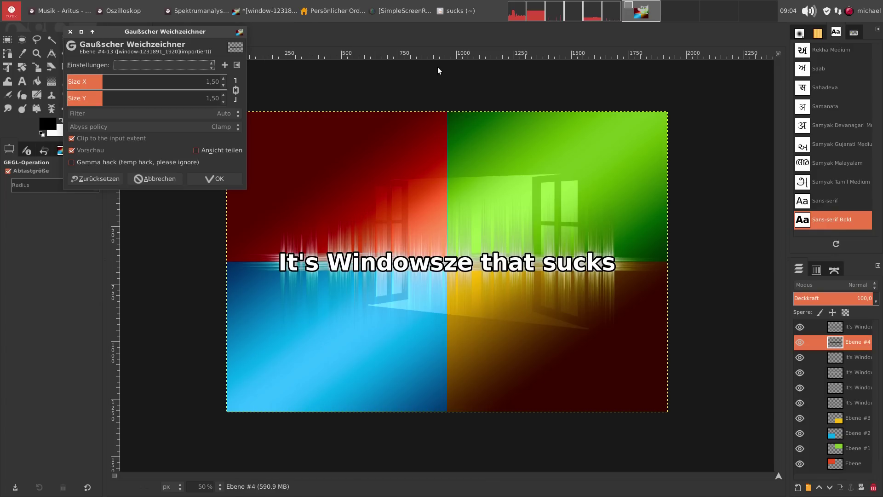
click(205, 183)
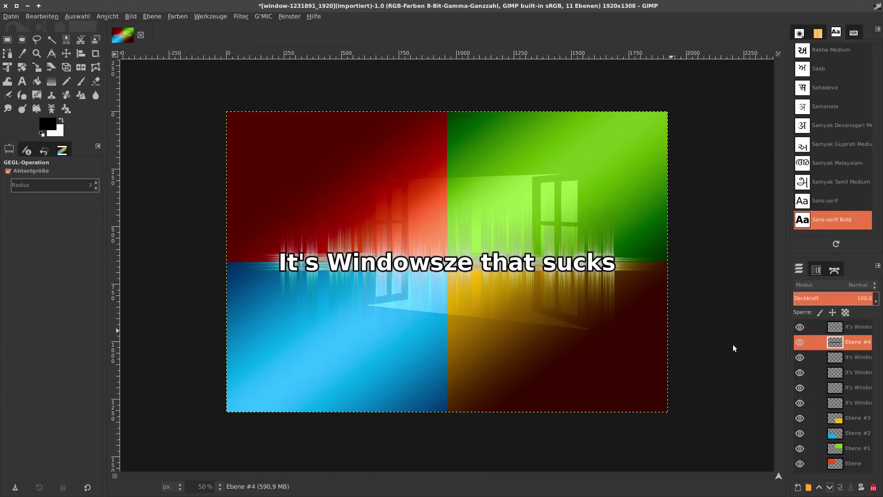
scroll(852, 425, down, 1)
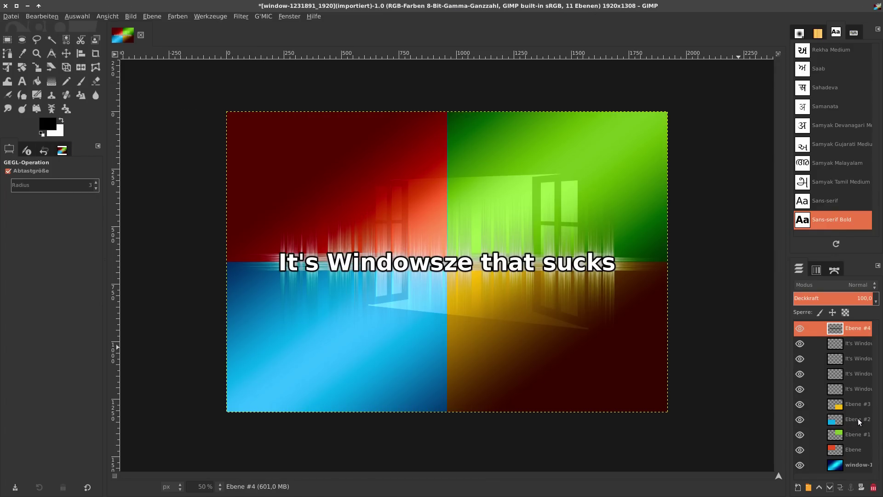
click(800, 465)
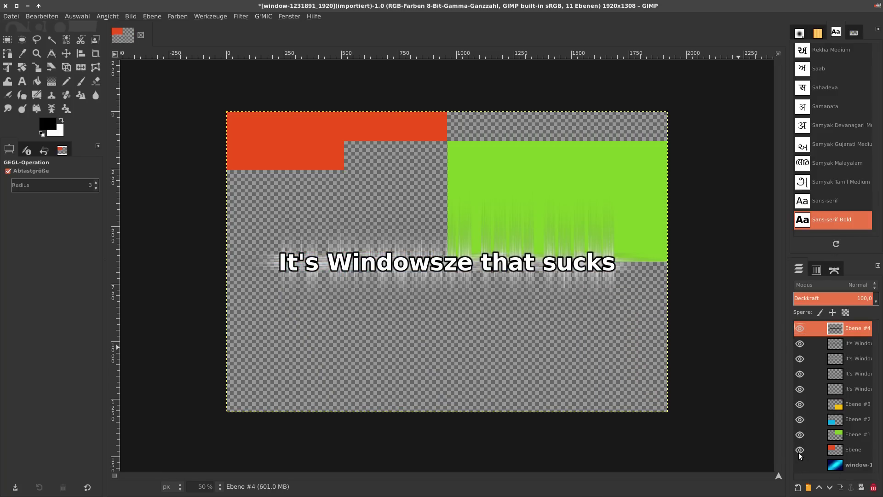
right_click(838, 331)
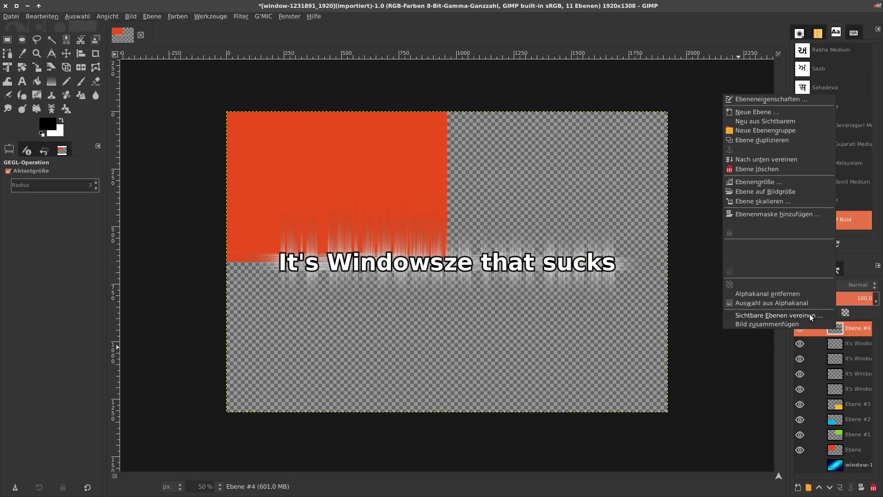
click(809, 315)
click(847, 371)
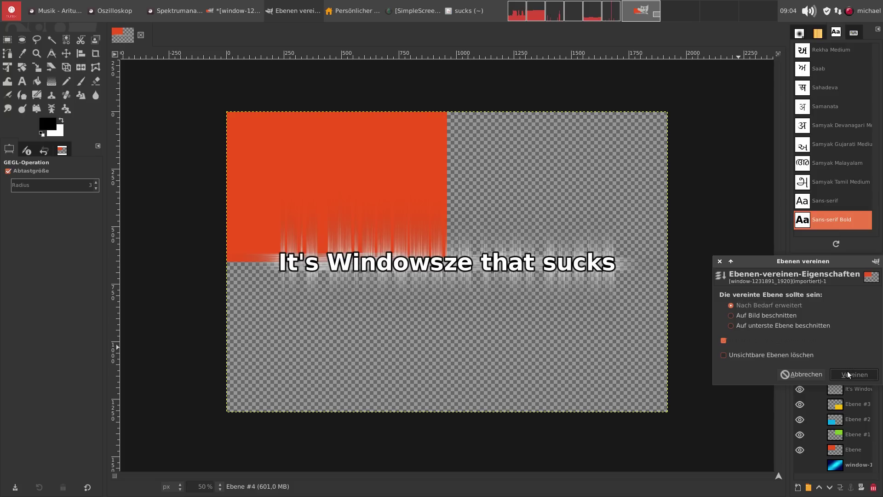
click(805, 344)
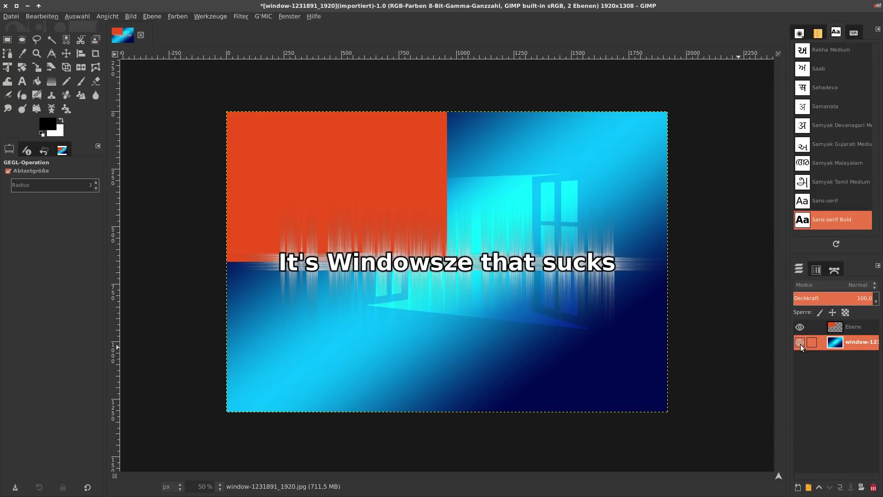
click(42, 16)
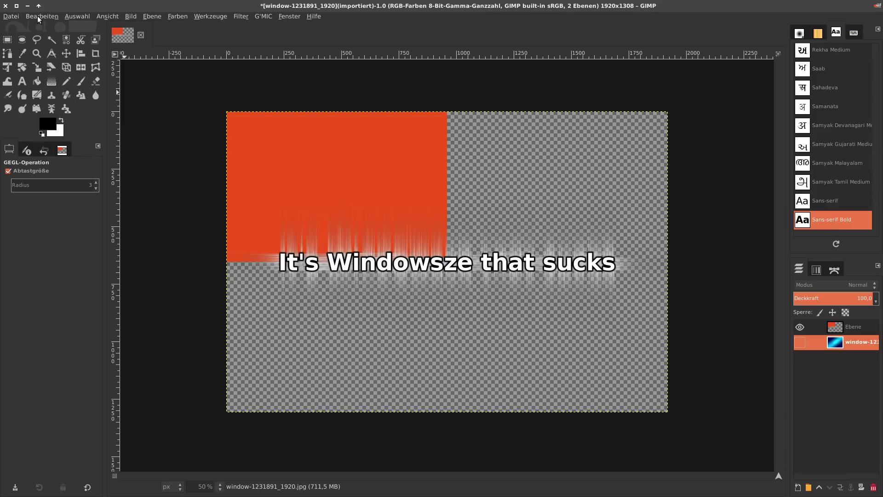
click(38, 16)
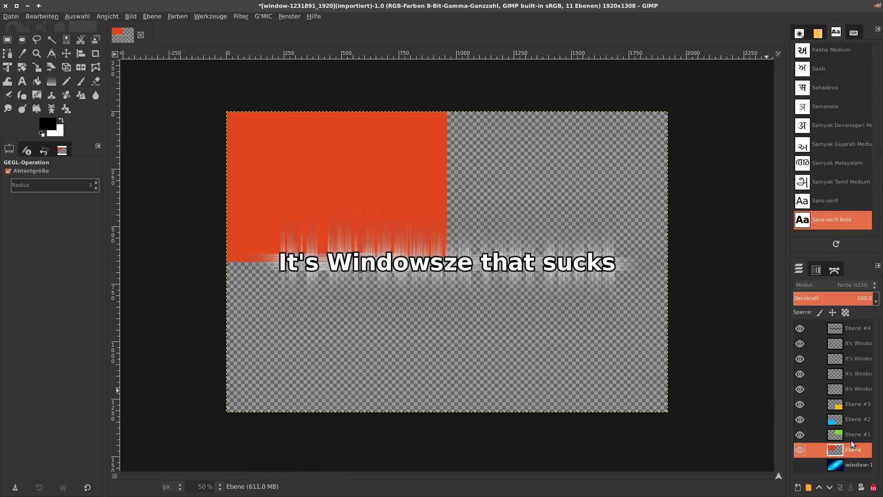
click(837, 330)
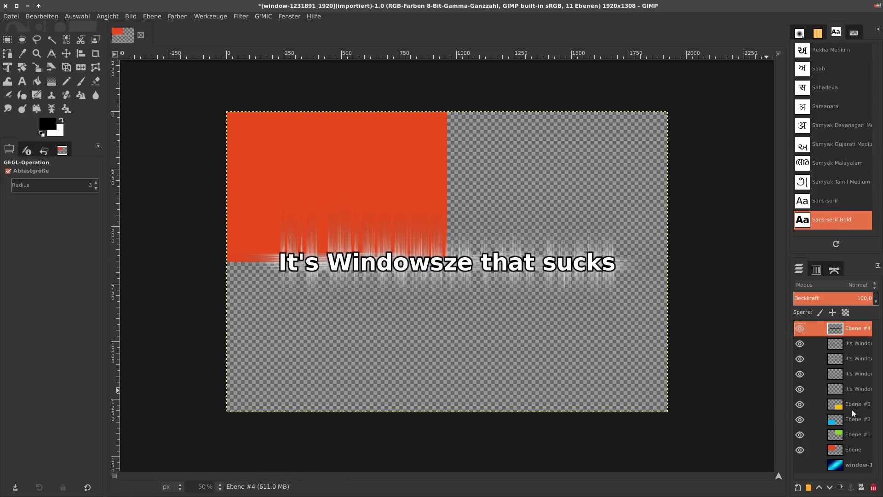
click(800, 464)
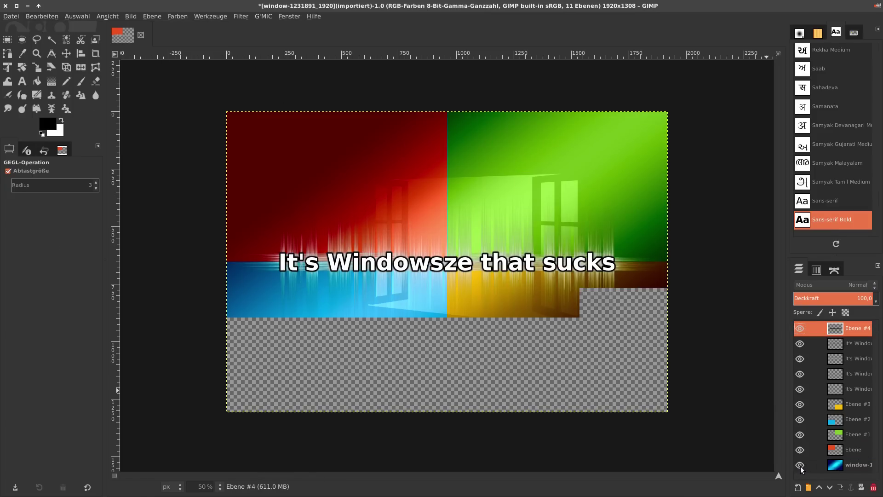
- Merge all visible layers into a single layer
right_click(853, 329)
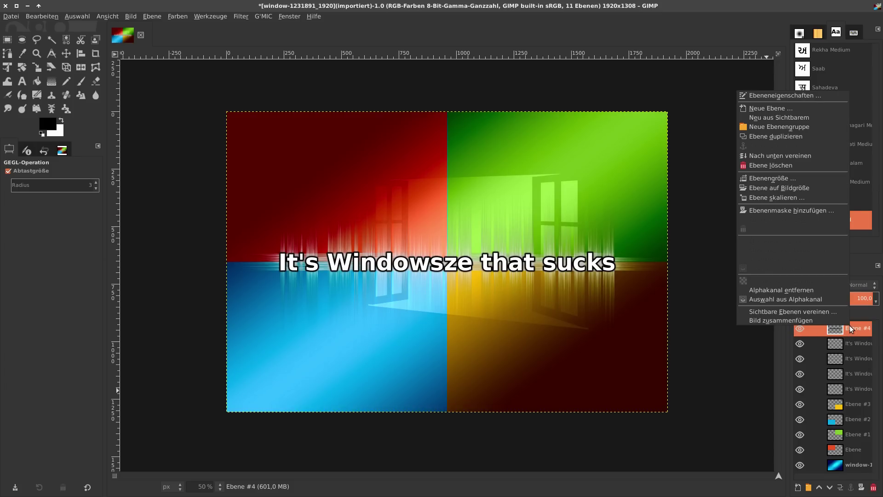
click(826, 313)
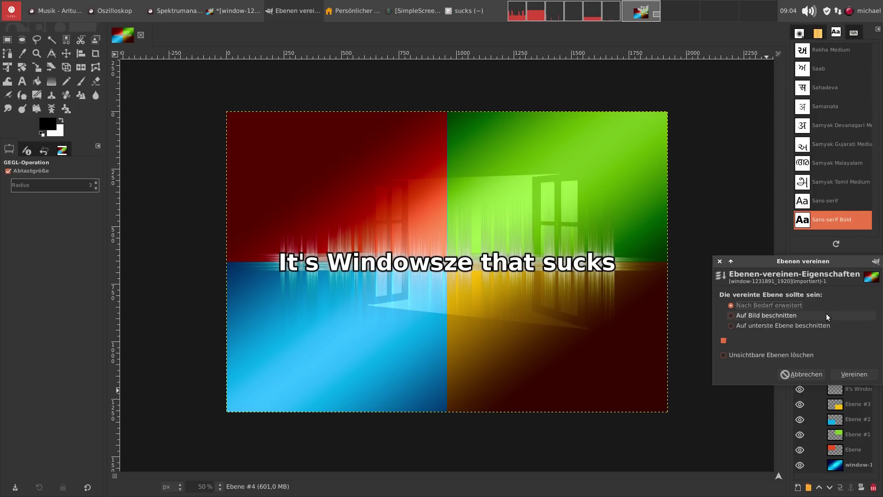
click(856, 374)
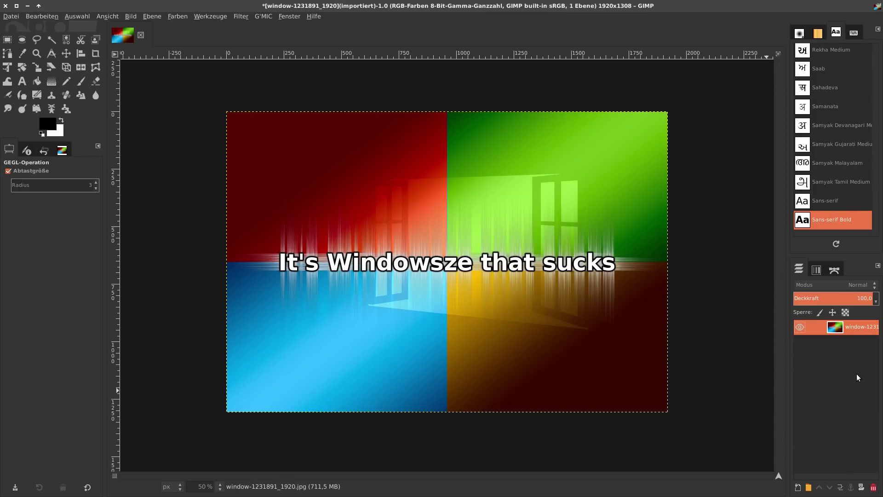
- Set the view zoom to 67%
click(202, 485)
triple_click(202, 485)
text(67)
key(Return)
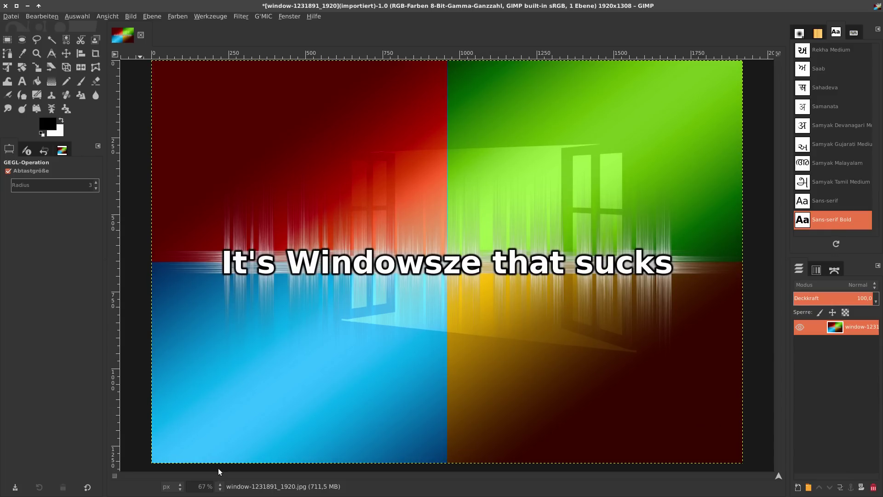